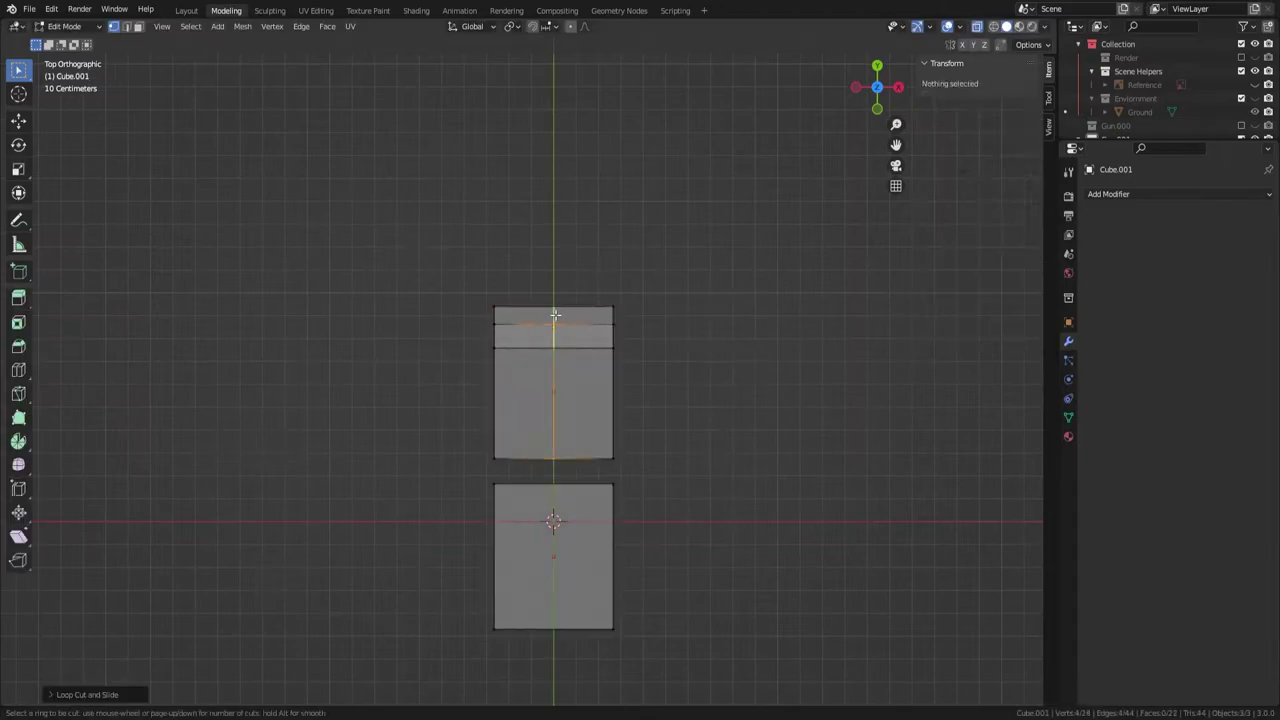
# - Add a Mirror modifier to the receiver cube, mirroring across the X axis
pyautogui.click(1108, 194)
pyautogui.click(1000, 420)
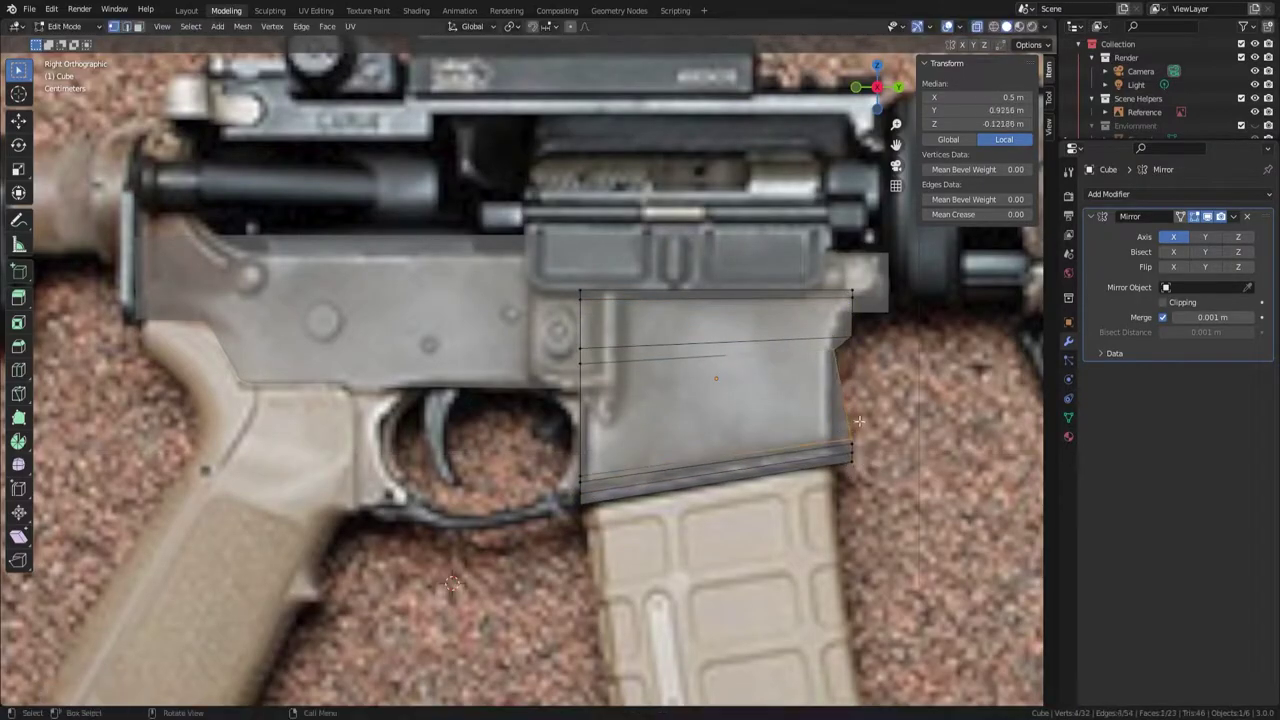
# - Zoom in and begin bevelling the magazine well's lower edge
pyautogui.scroll(2, 859, 421)
pyautogui.hotkey('ctrl', 'b')
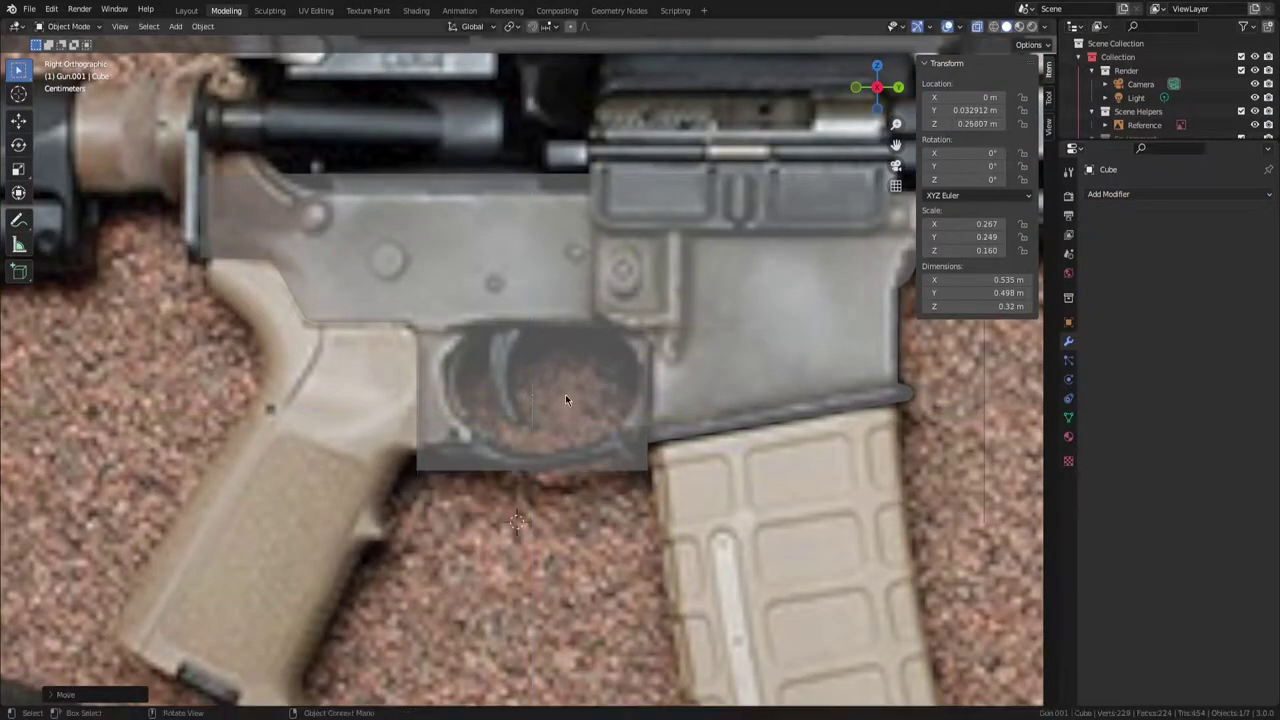
# - Zoom the view in toward the pistol grip in the reference
pyautogui.scroll(3, 441, 402)
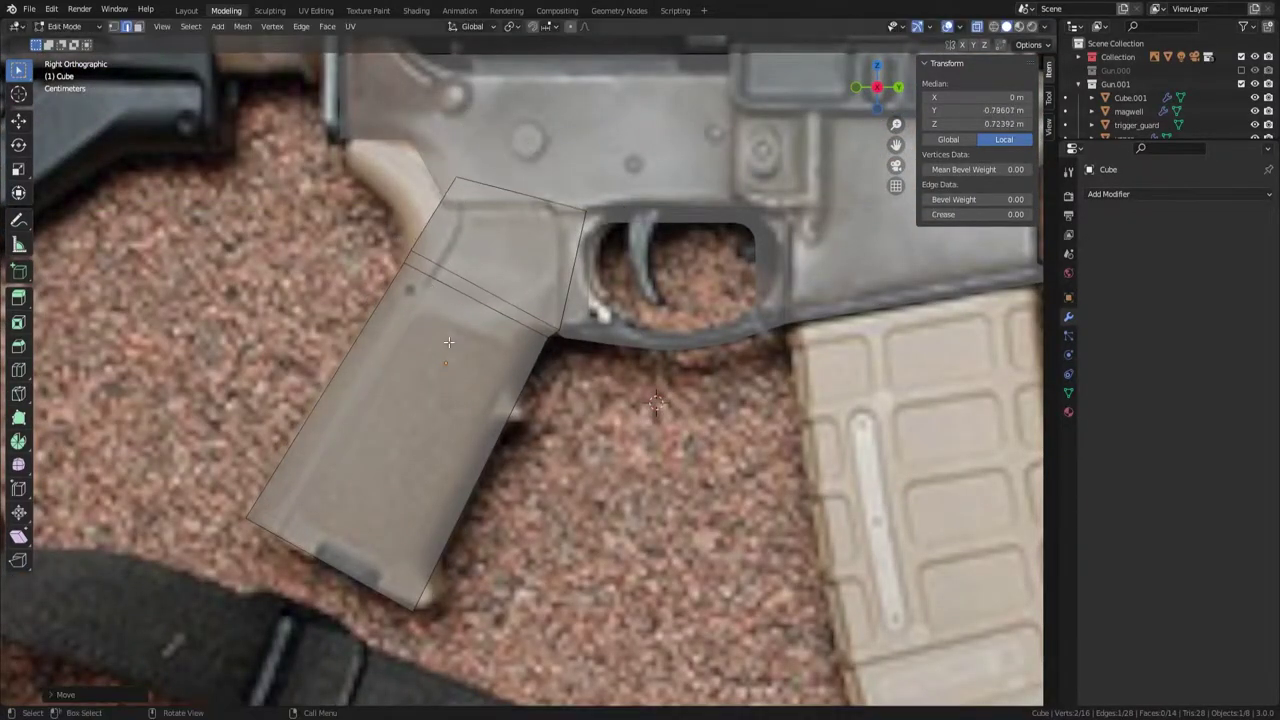
# - Add an edge loop near the grip block's base, then frame the whole reference
pyautogui.hotkey('ctrl', 'r')
pyautogui.click(418, 591)
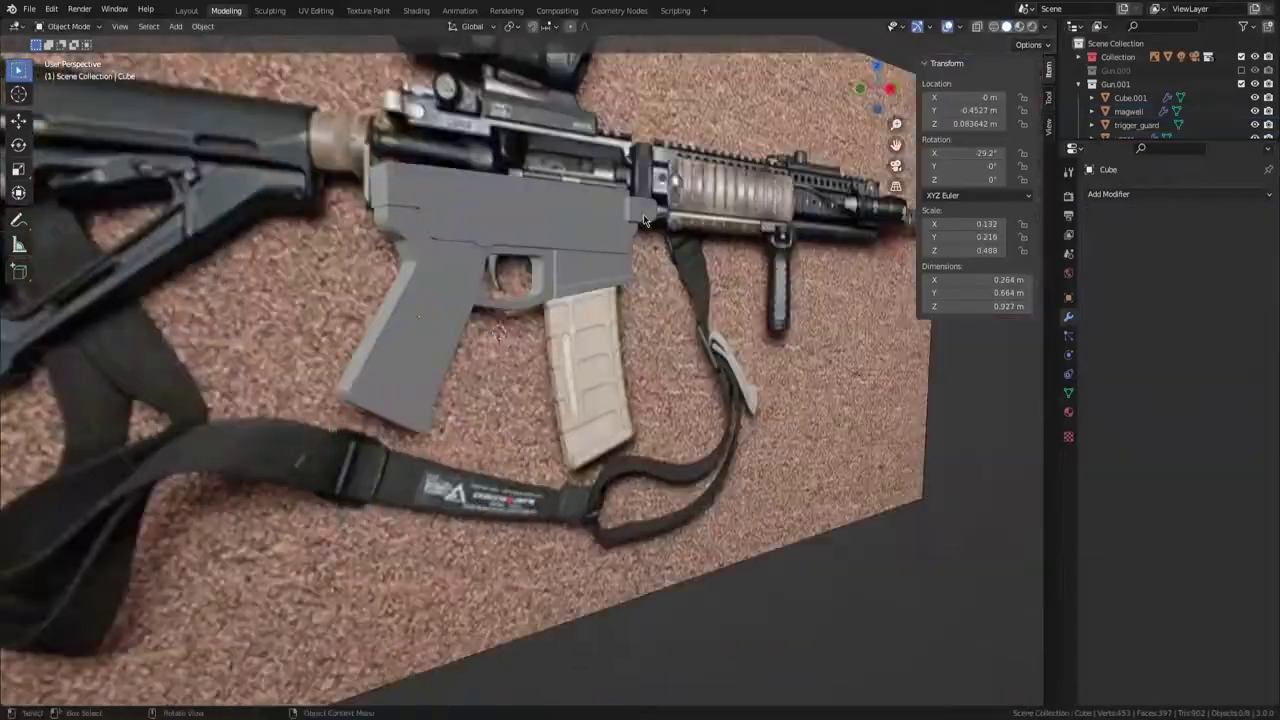
pyautogui.press('`')
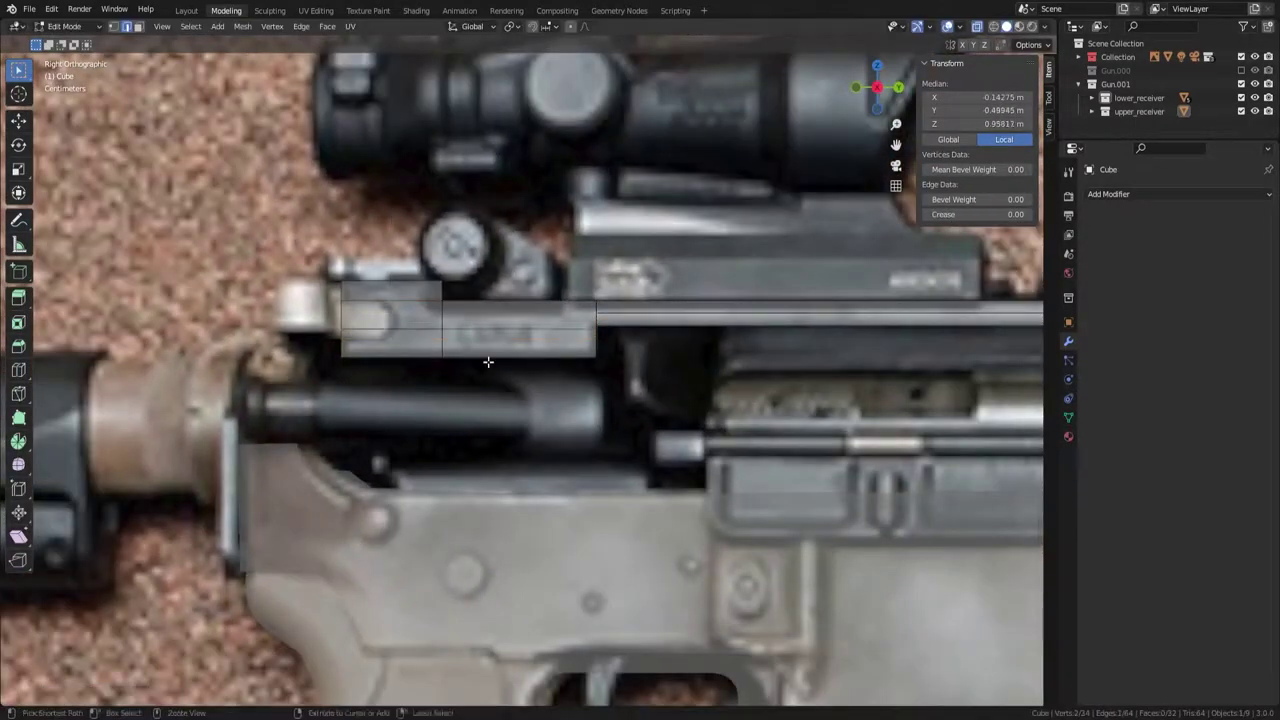
# - Commit the loop cut, sliding it into place
pyautogui.click(417, 333)
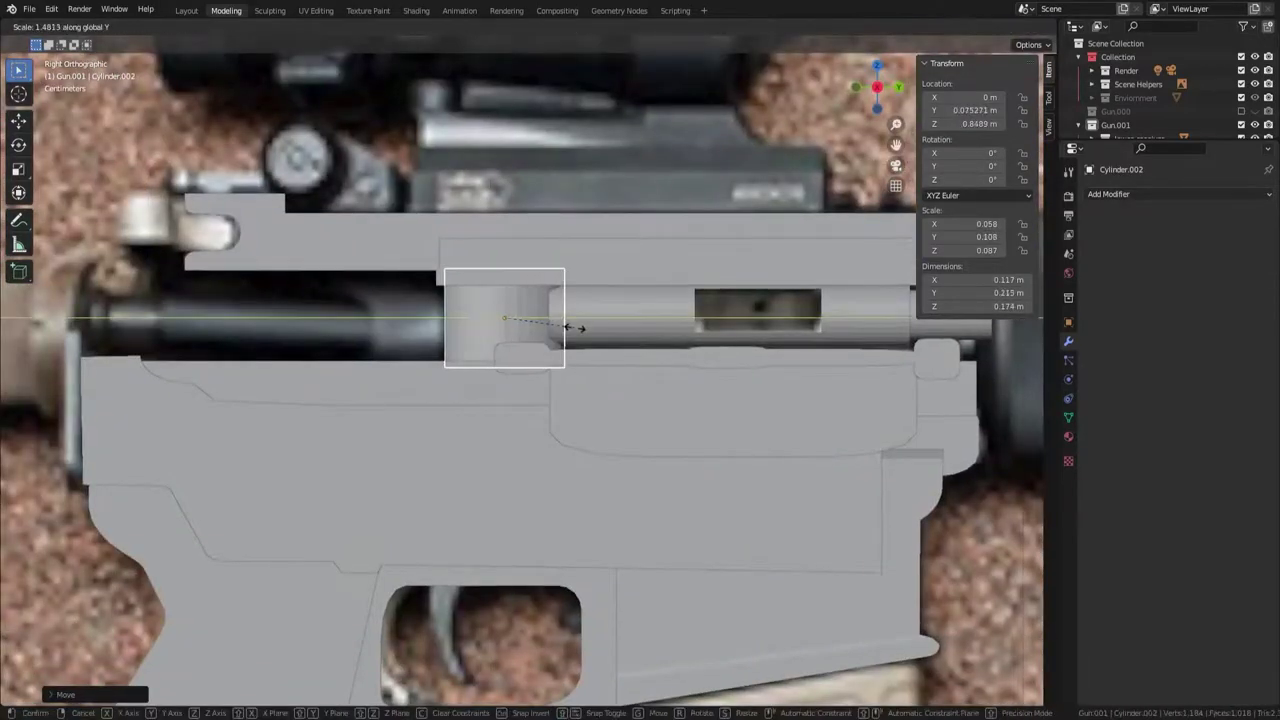
# - Confirm the cylinder's new Y scale and orbit to a perspective view
pyautogui.click(565, 327)
pyautogui.moveTo(565, 327); pyautogui.dragTo(757, 512, button='middle')
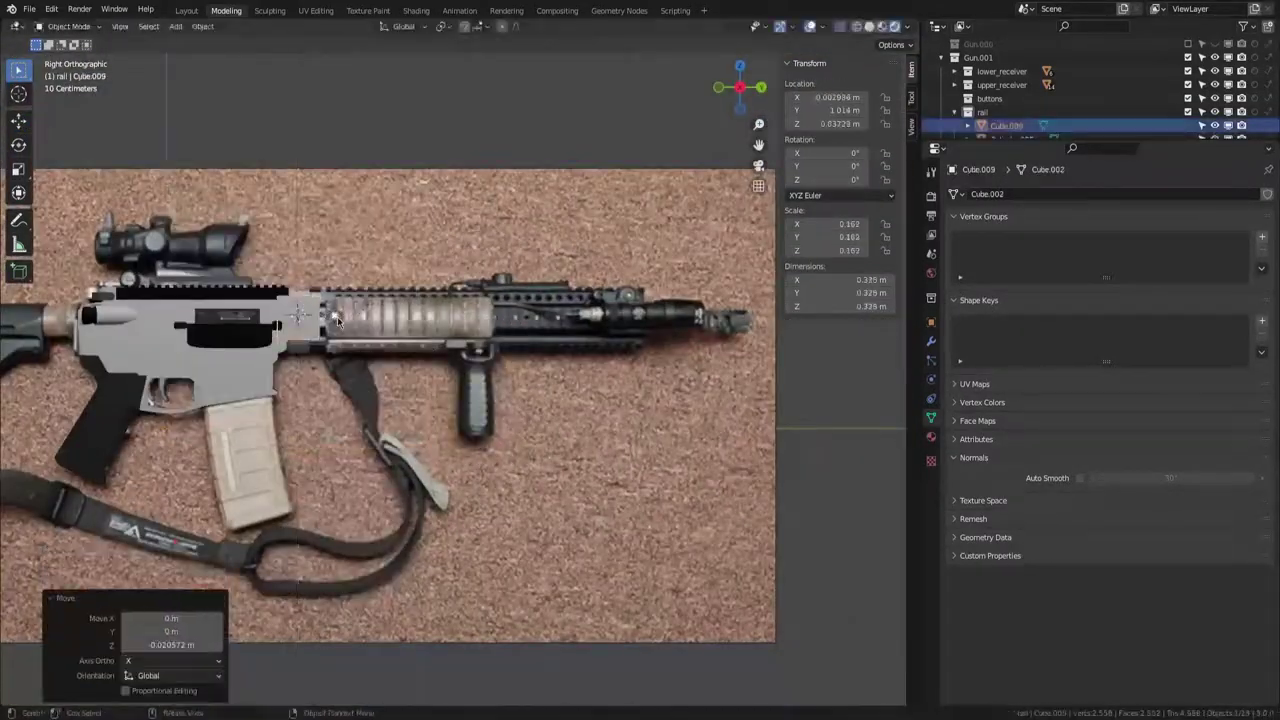
# - Select rail piece Cylinder.005 in Top view, zoom to it, and start moving it
pyautogui.click(336, 318)
pyautogui.press('KP_7')
pyautogui.press('KP_Decimal')
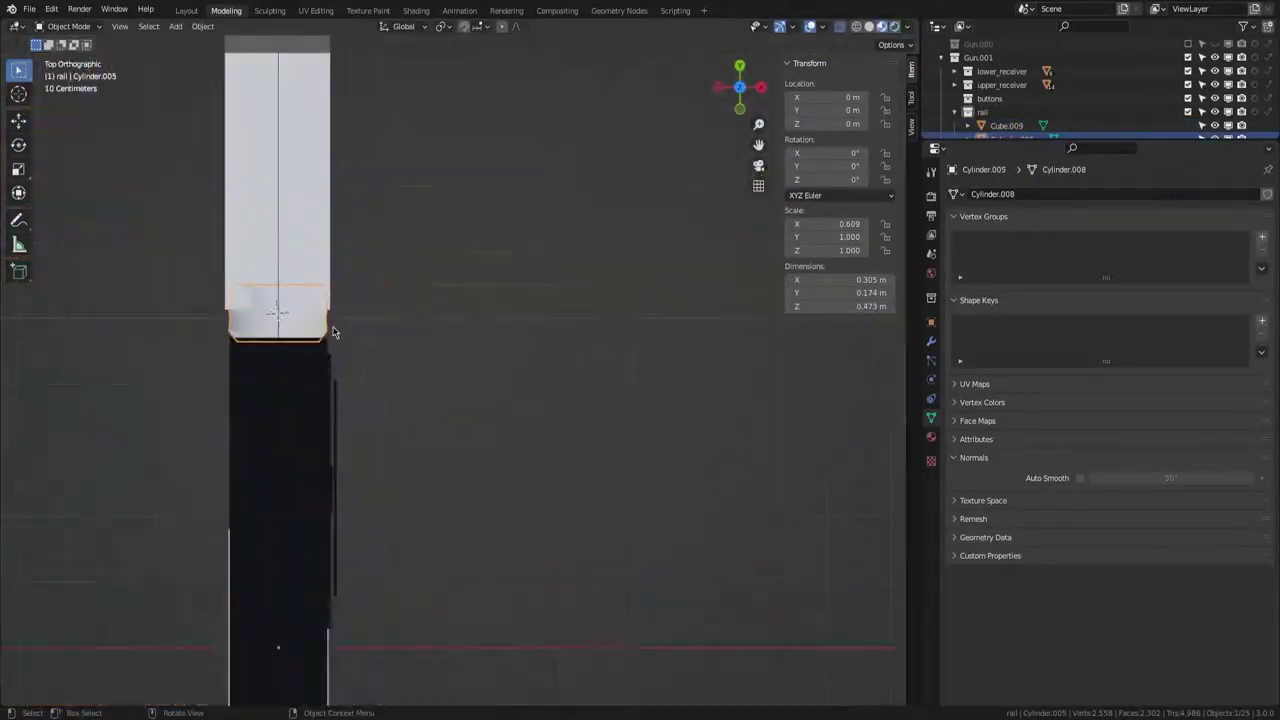
pyautogui.press('g')
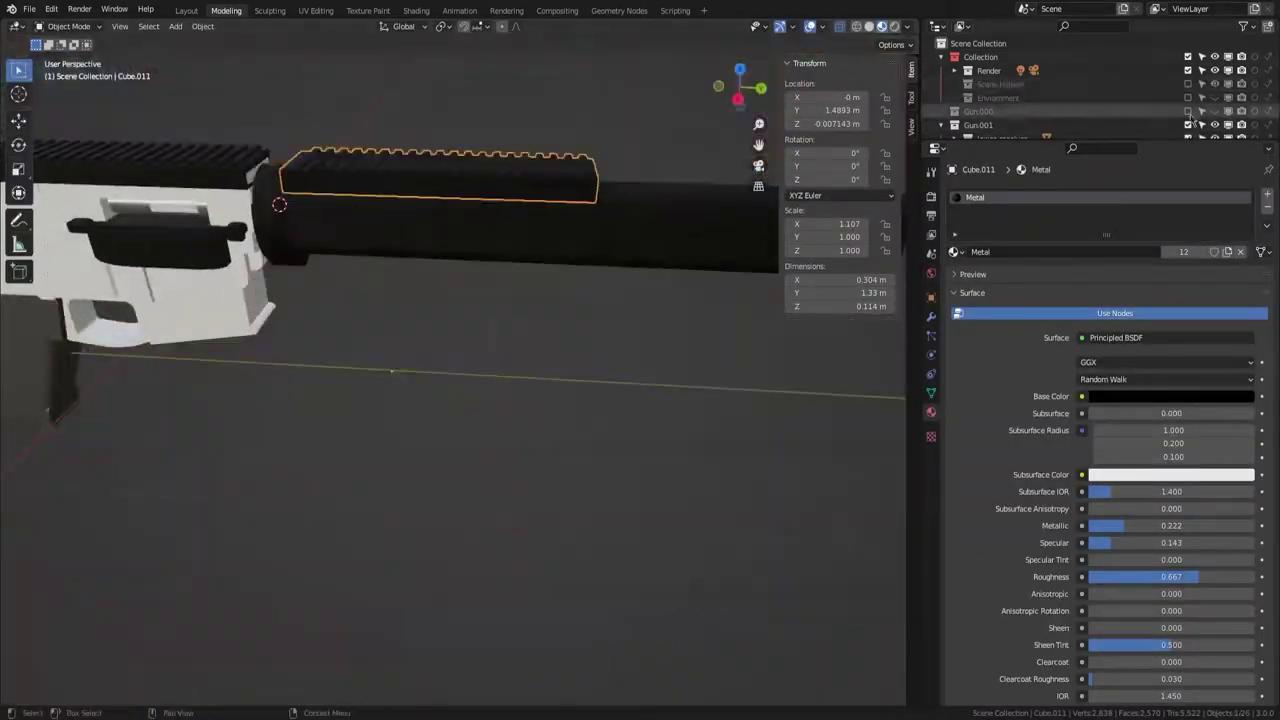
# - Reposition the flipped rail piece along the Z axis
pyautogui.press('g')
pyautogui.press('z')
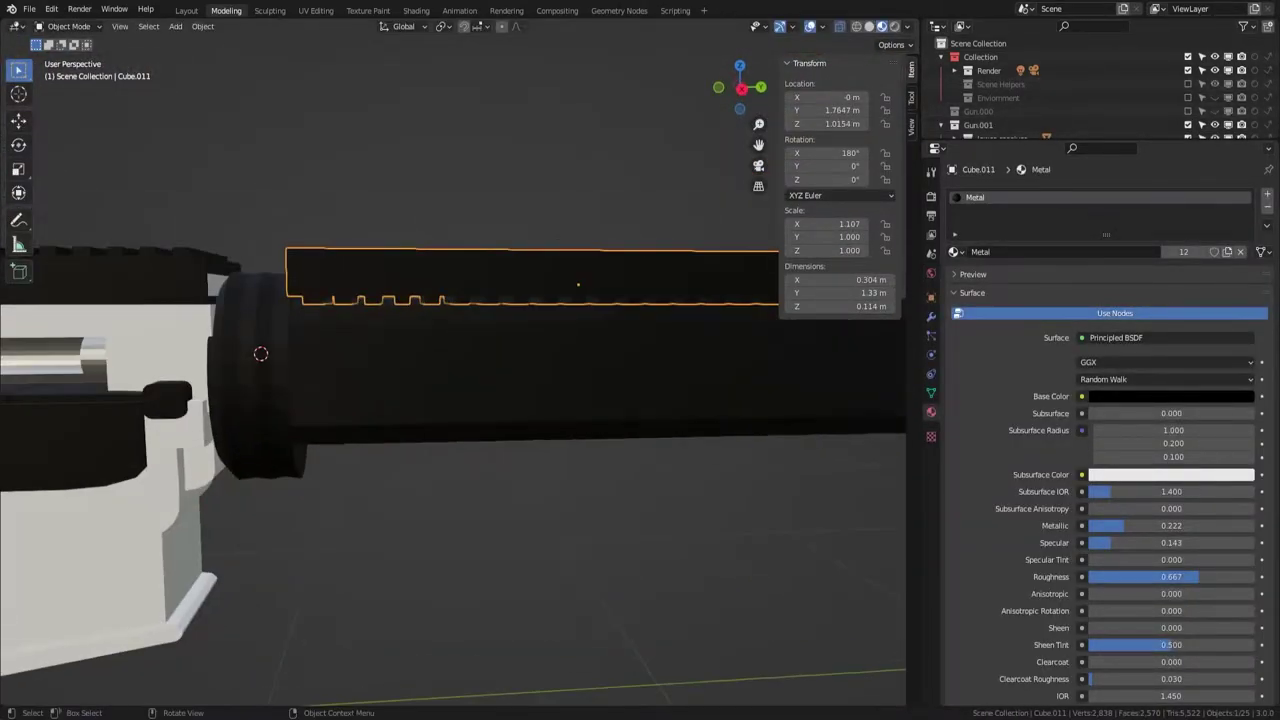
pyautogui.hotkey('ctrl', 'z')
pyautogui.scroll(2, 575, 376)
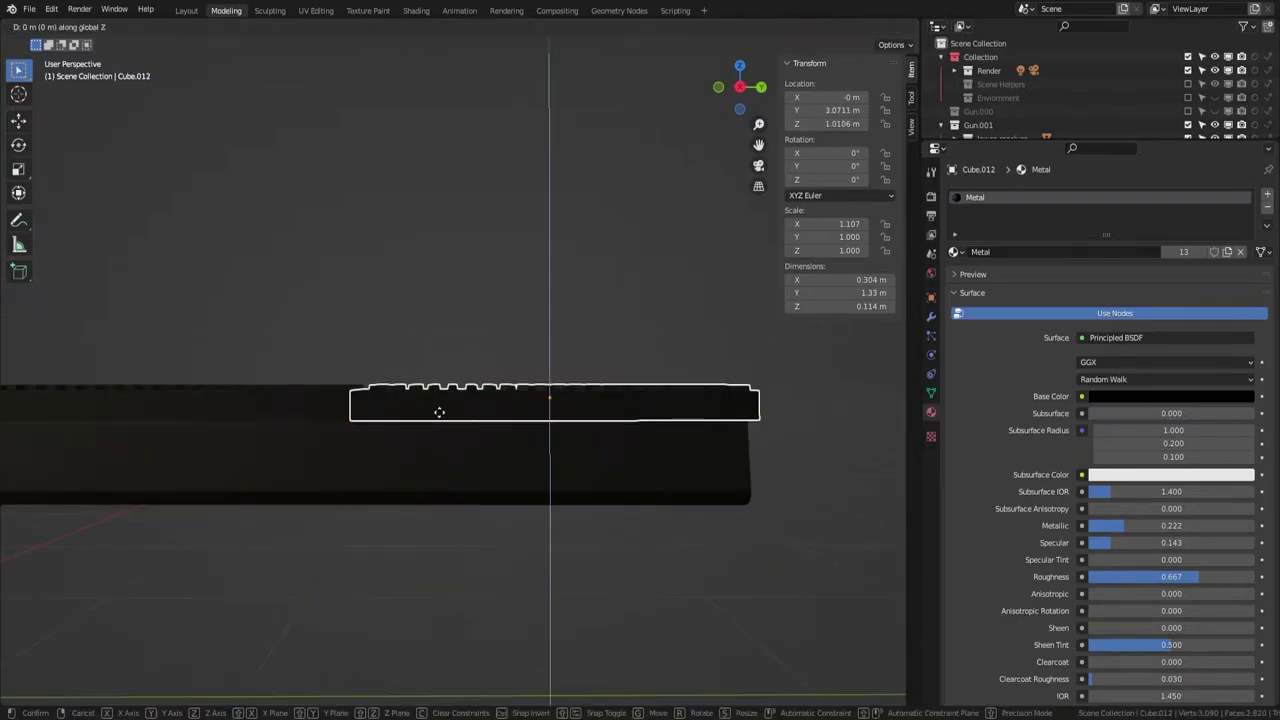
# - Duplicate the notched rail and move the copy along Z onto the handguard
pyautogui.hotkey('shift', 'd')
pyautogui.moveTo(600, 462); pyautogui.dragTo(617, 331, button='middle')
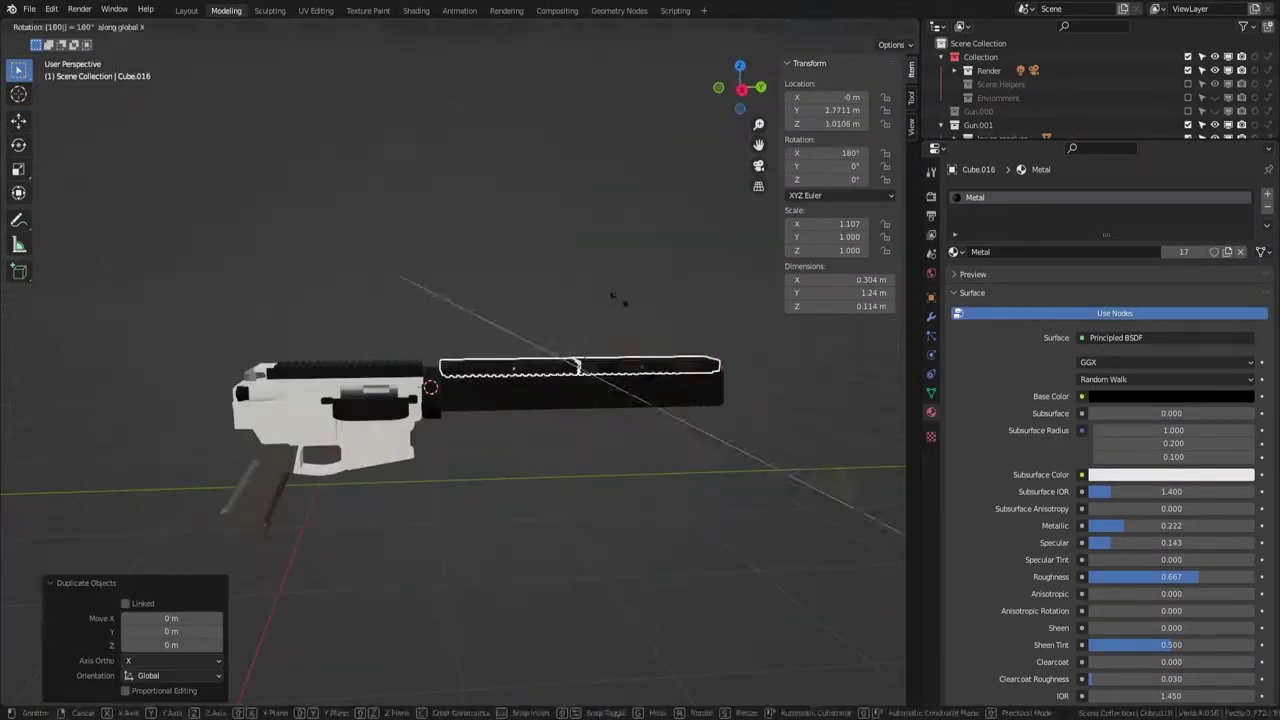
pyautogui.scroll(2, 557, 357)
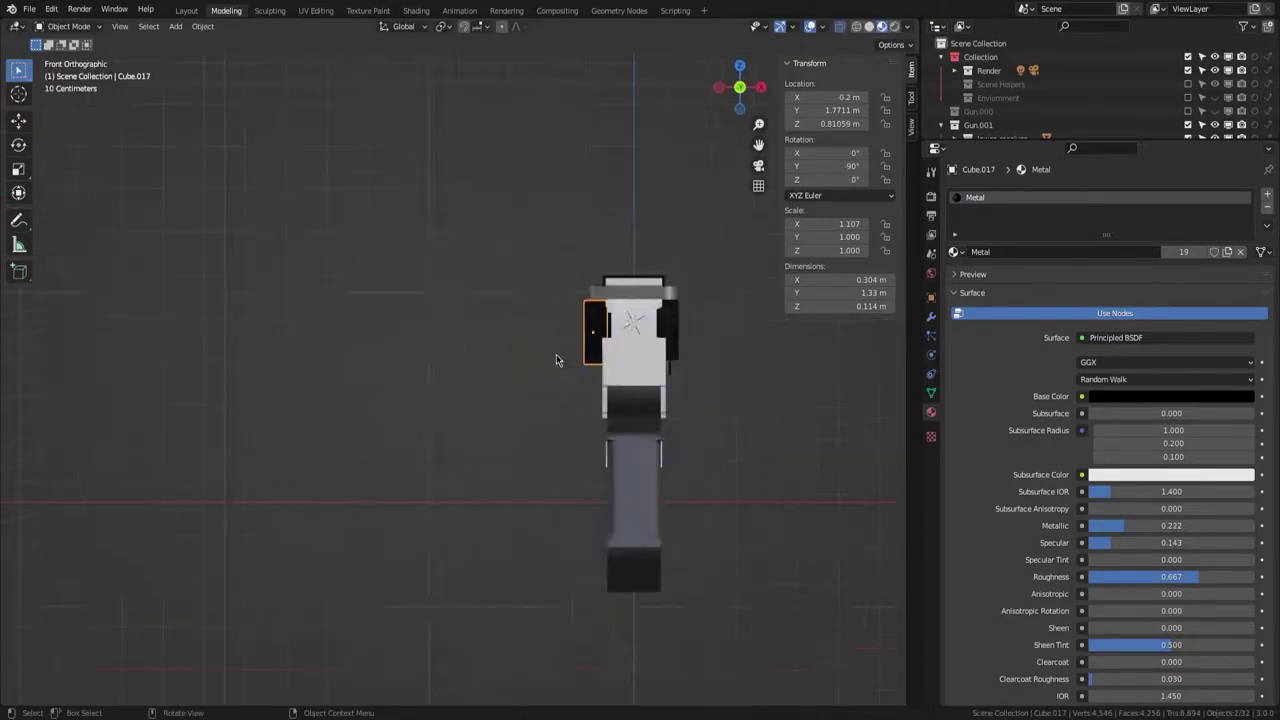
pyautogui.scroll(2, 550, 298)
pyautogui.press('g')
pyautogui.press('z')
pyautogui.click(563, 298)
pyautogui.scroll(-3, 723, 386)
pyautogui.scroll(3, 680, 380)
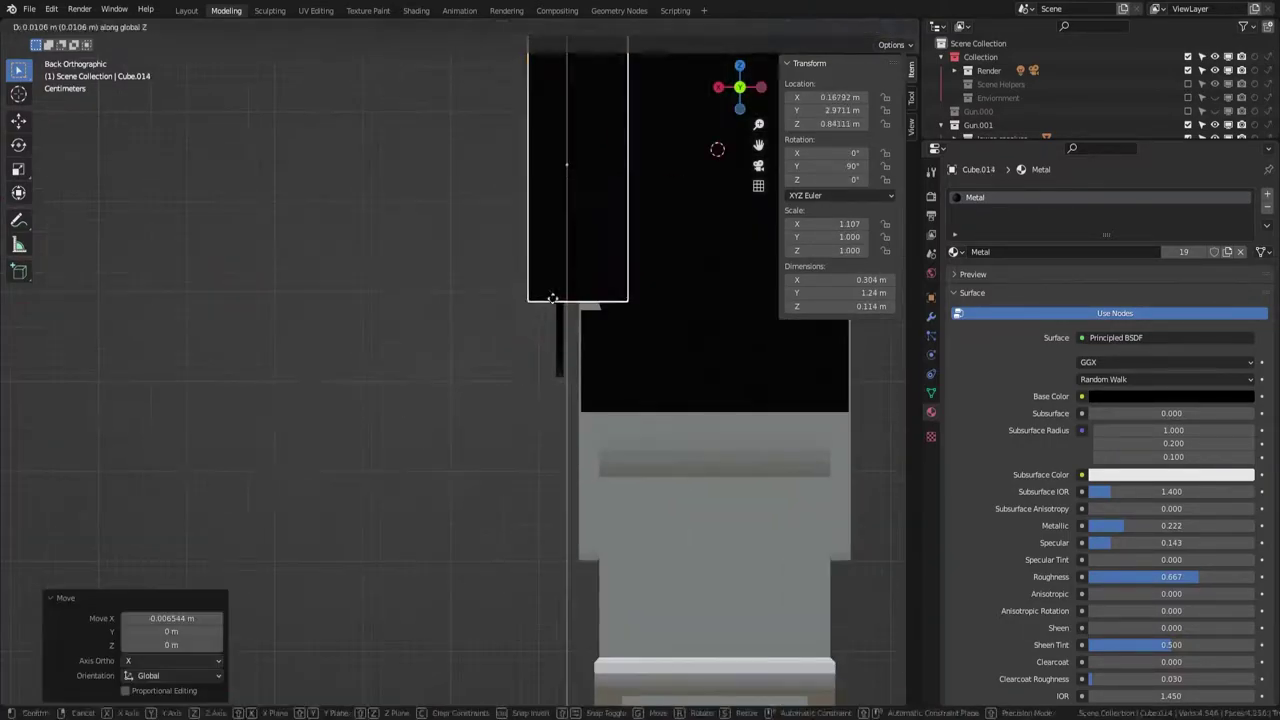
# - Select another rail copy and check the handguard rails from the right view
pyautogui.press('KP_3')
pyautogui.scroll(5, 440, 390)
pyautogui.click(525, 345)
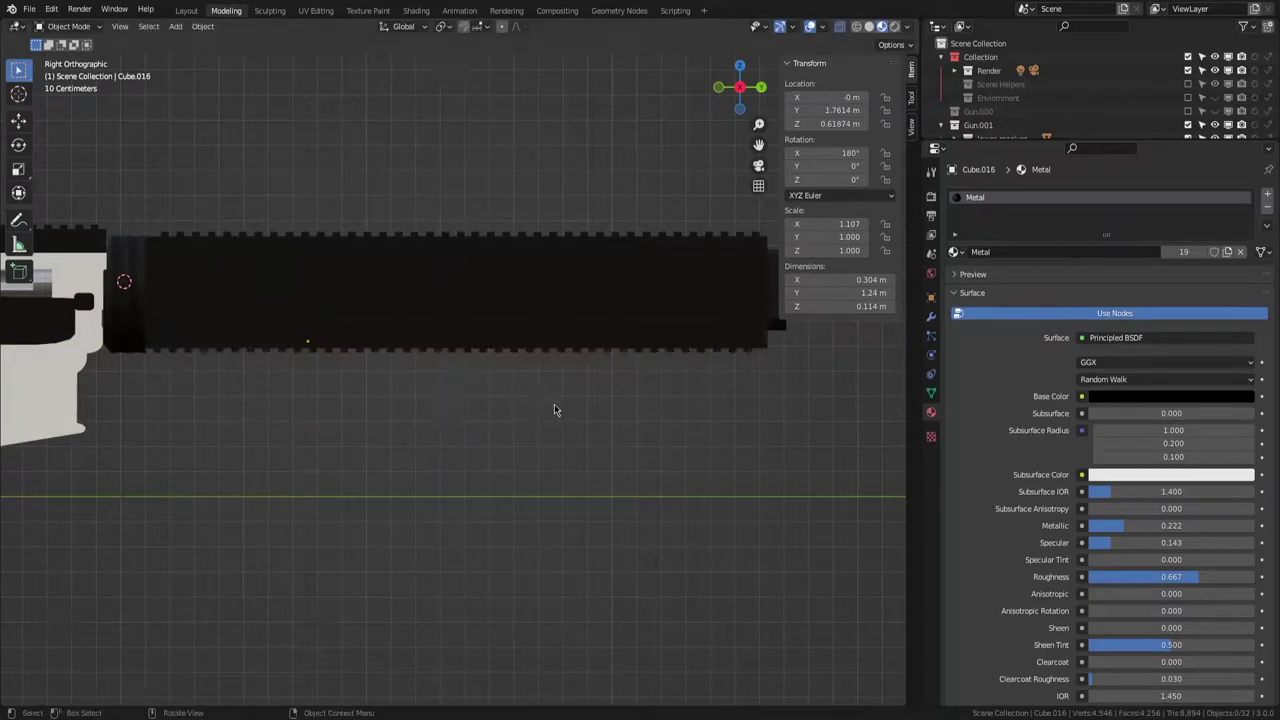
pyautogui.moveTo(555, 410)
pyautogui.mouseDown(button='middle')
pyautogui.moveTo(457, 329)
pyautogui.moveTo(514, 277)
pyautogui.moveTo(543, 317)
pyautogui.moveTo(354, 224)
pyautogui.mouseUp(button='middle')
# - Add a long cylinder, set its X rotation and scale, and enter Edit Mode
pyautogui.press('KP_3')
pyautogui.hotkey('shift', 'a')
pyautogui.doubleClick(185, 663)
pyautogui.click(583, 289)
pyautogui.press('Tab')
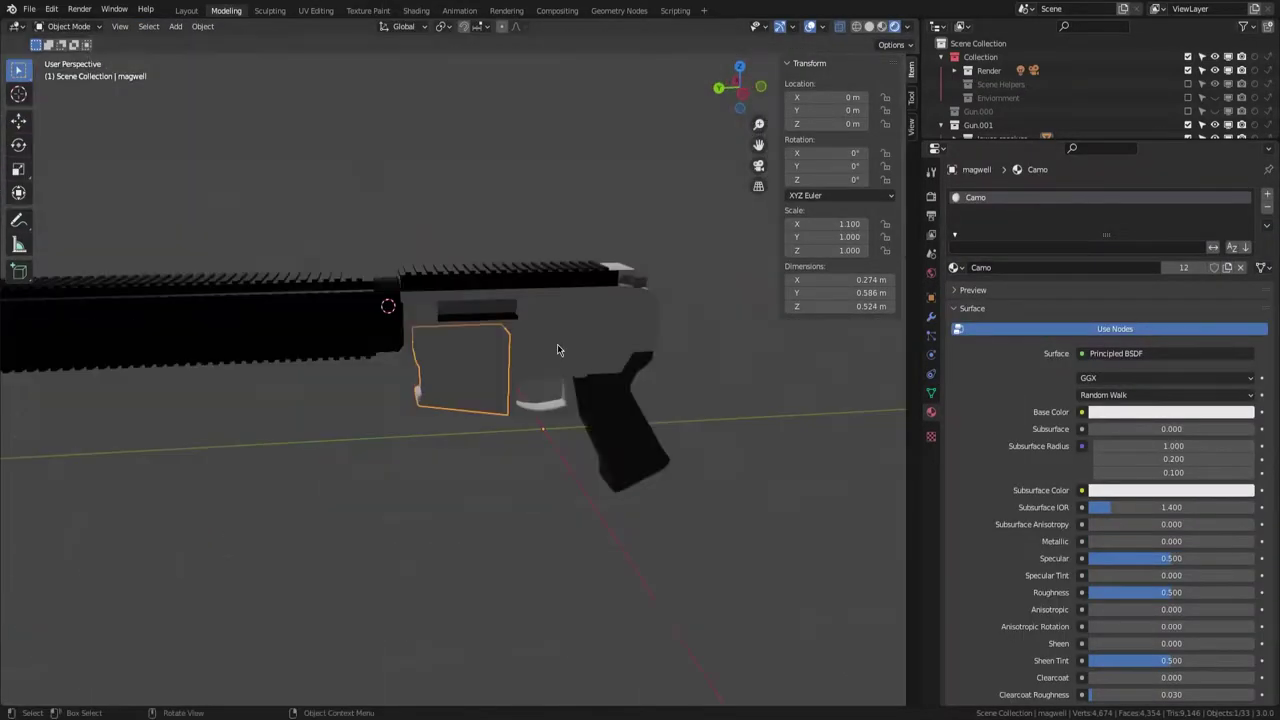
# - Orbit the view onto the gun body
pyautogui.moveTo(557, 357)
pyautogui.mouseDown(button='middle')
pyautogui.moveTo(385, 325)
pyautogui.moveTo(550, 421)
pyautogui.mouseUp(button='middle')
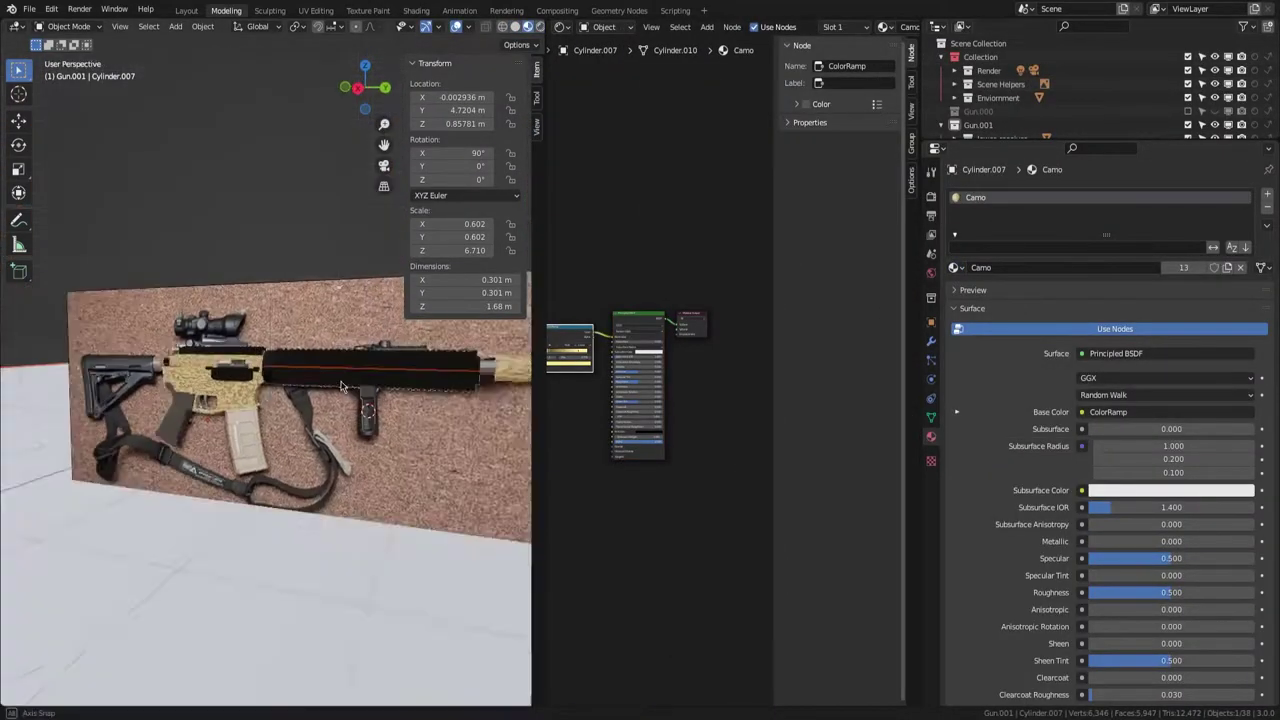
# - Add a cylinder for the next part, rotate it 90°, and enter Edit Mode on the handle
pyautogui.press('`')
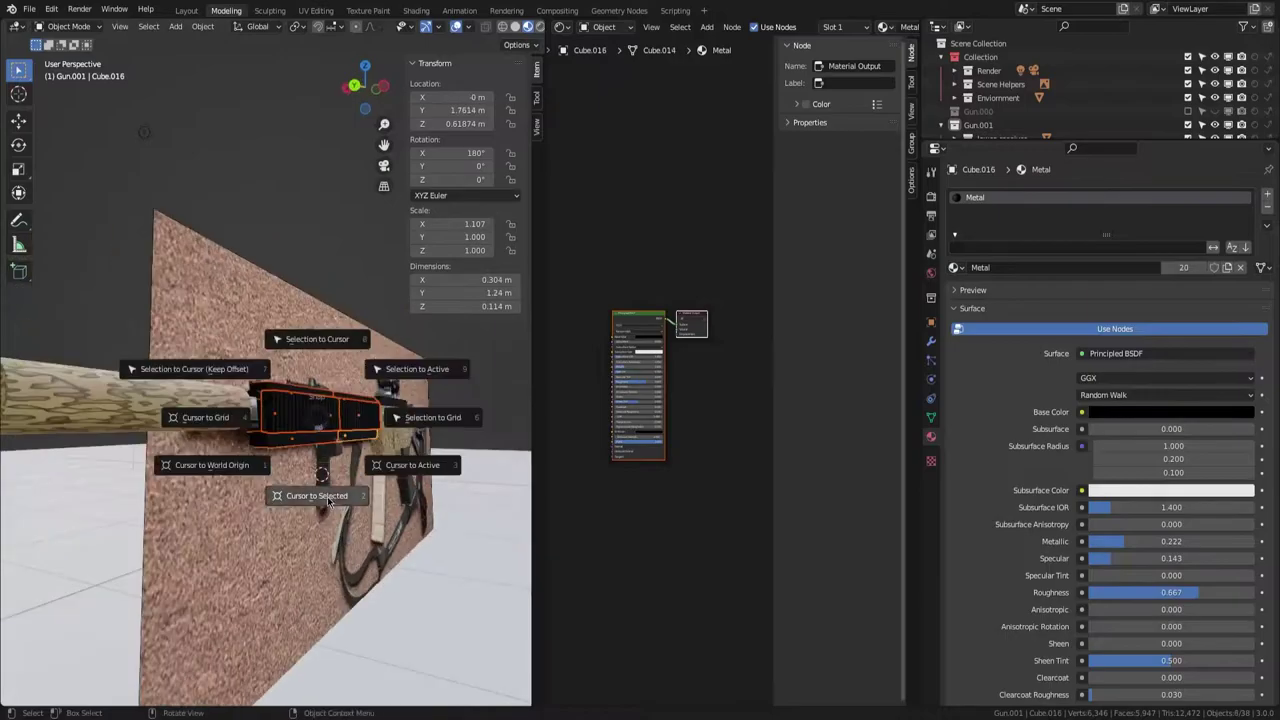
pyautogui.write('r90')
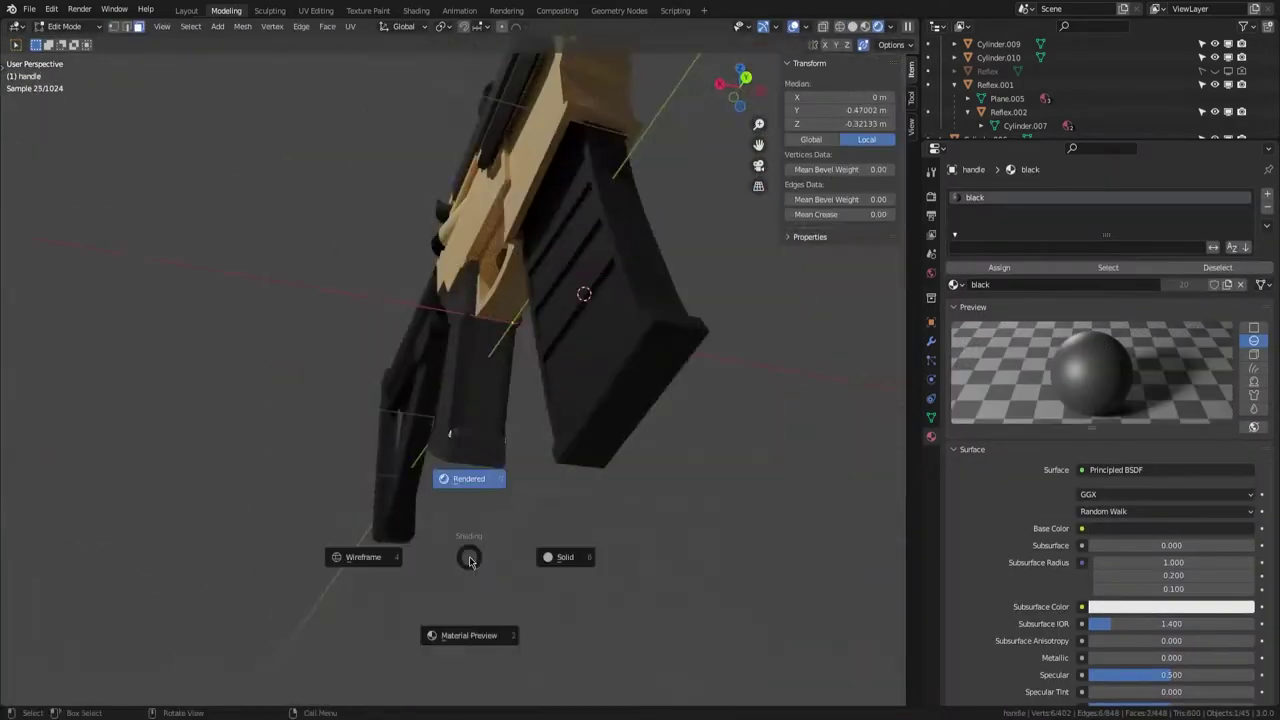
pyautogui.press('Tab')
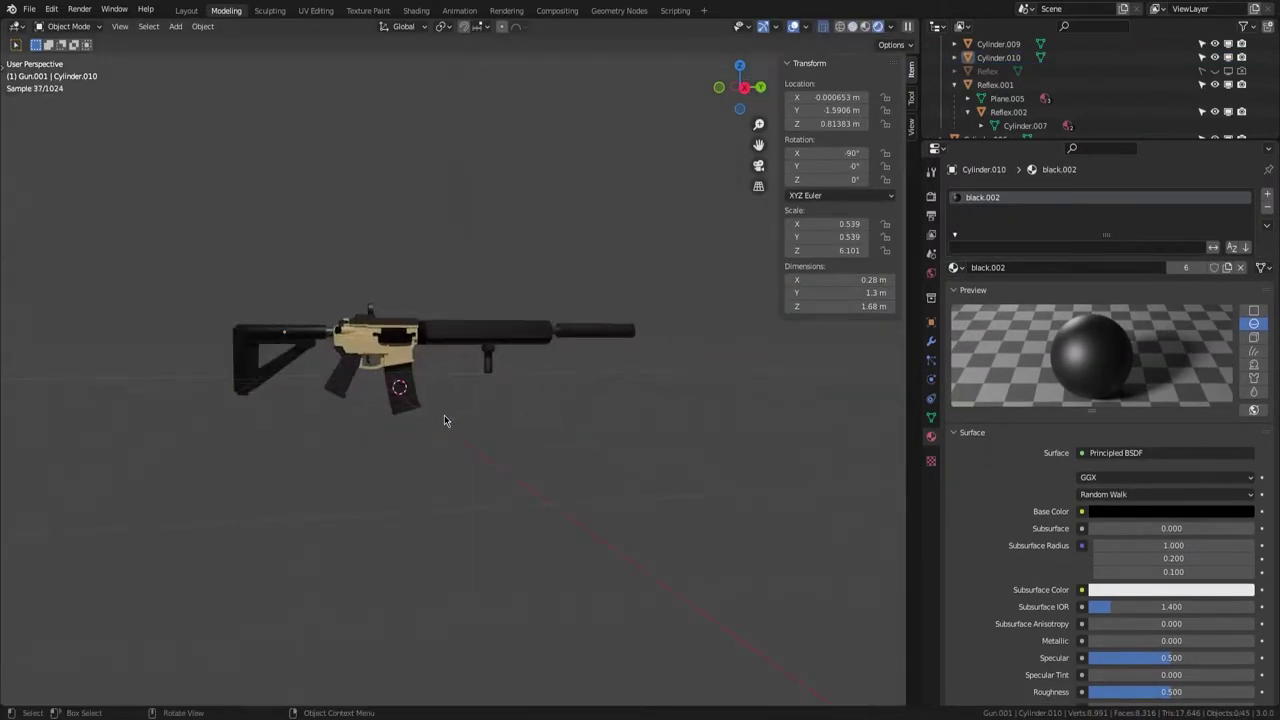
# - Zoom in on the tan receiver to inspect the rendered rifle up close
pyautogui.scroll(4, 503, 362)
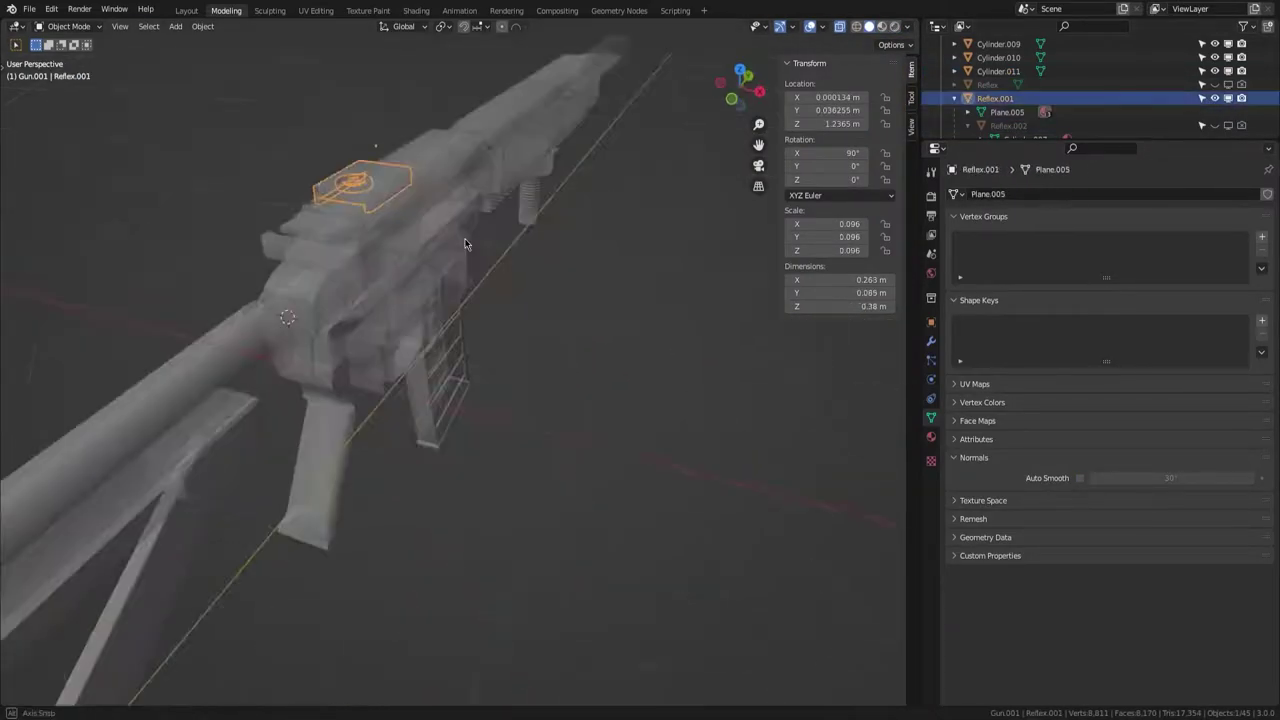
# - Use Material Preview shading and move the scope's rear vertices onto the reference scope outline
pyautogui.click(483, 331)
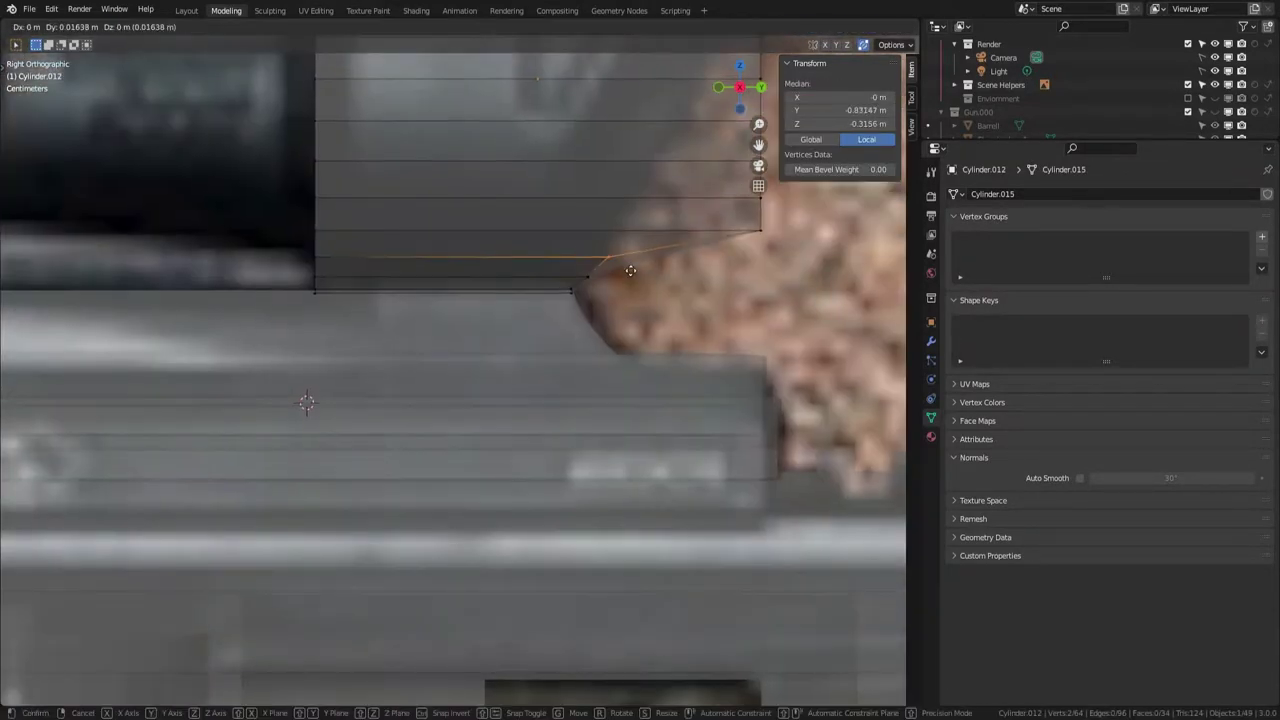
pyautogui.click(639, 238)
pyautogui.press('g')
pyautogui.scroll(-3, 757, 222)
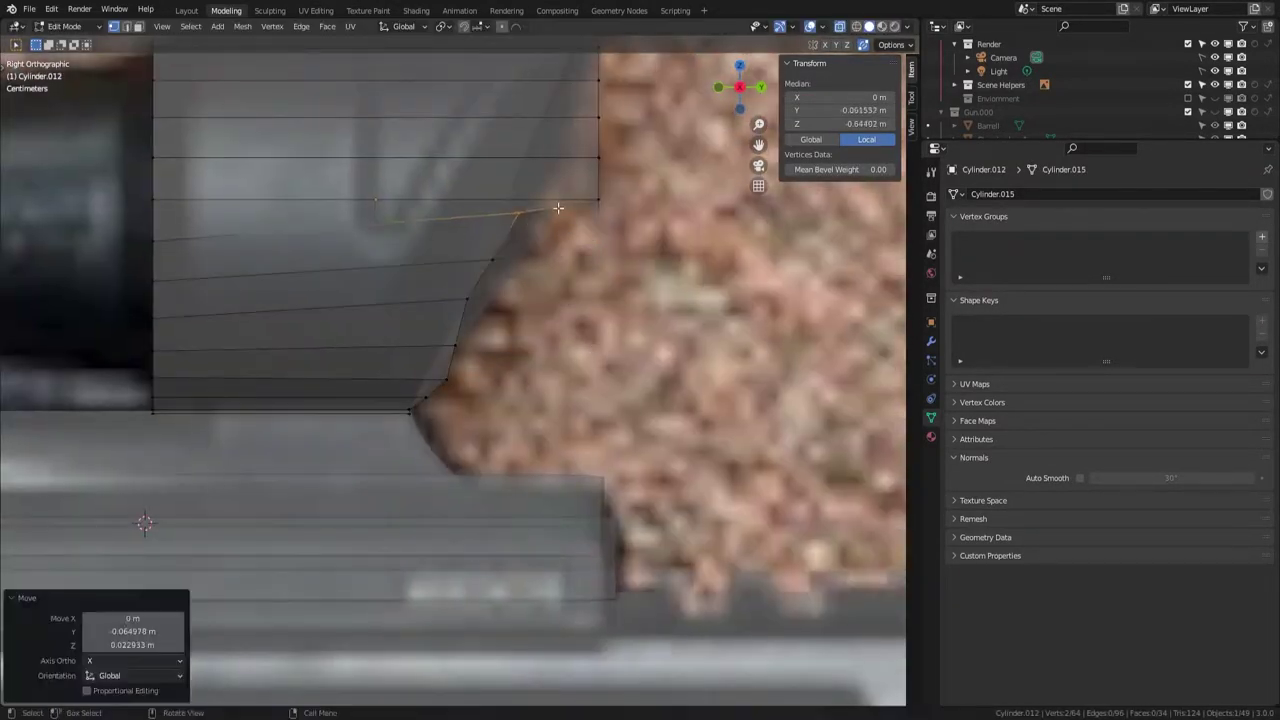
pyautogui.scroll(-3, 600, 240)
pyautogui.press('g')
pyautogui.scroll(4, 455, 345)
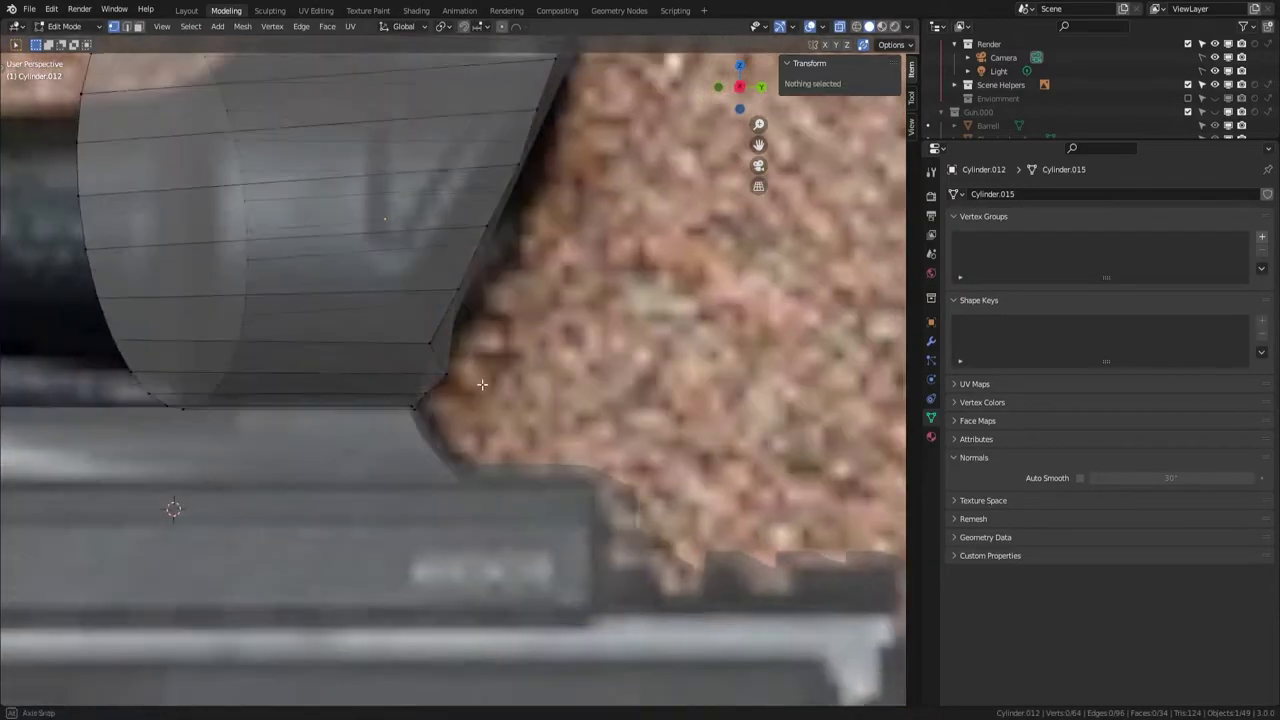
pyautogui.scroll(4, 472, 318)
pyautogui.press('g')
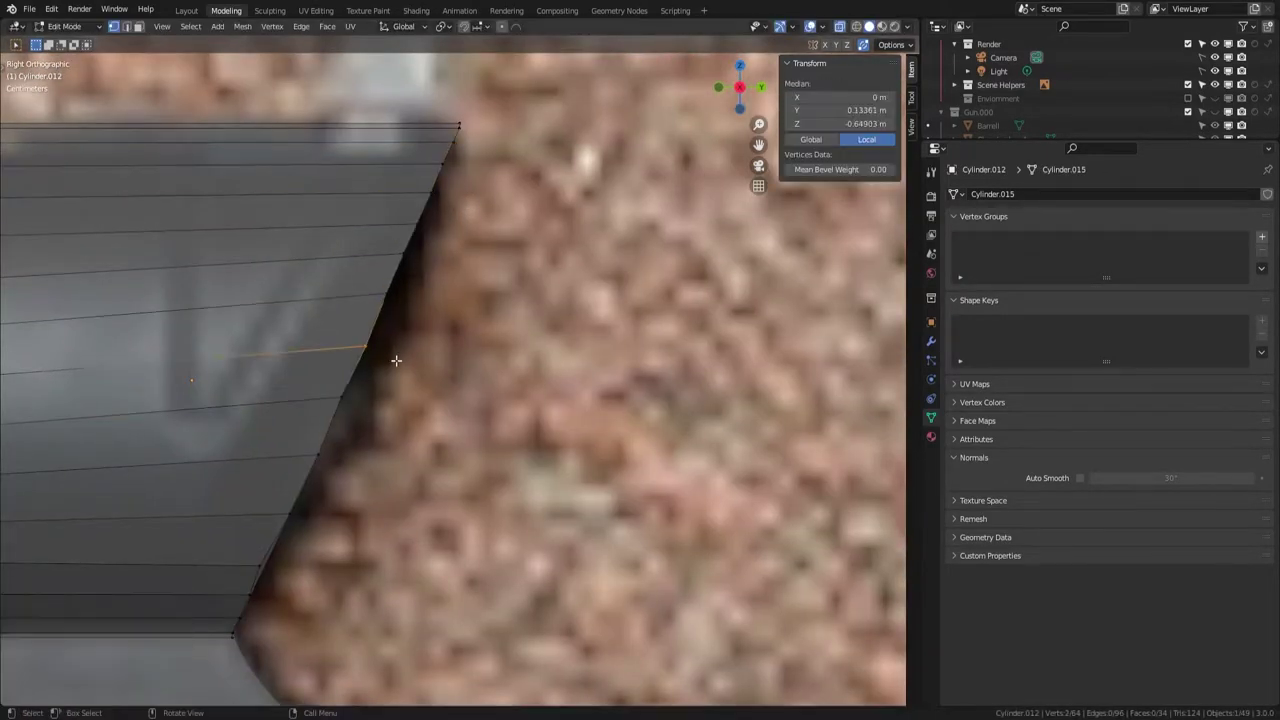
pyautogui.scroll(-4, 396, 360)
pyautogui.press('Tab')
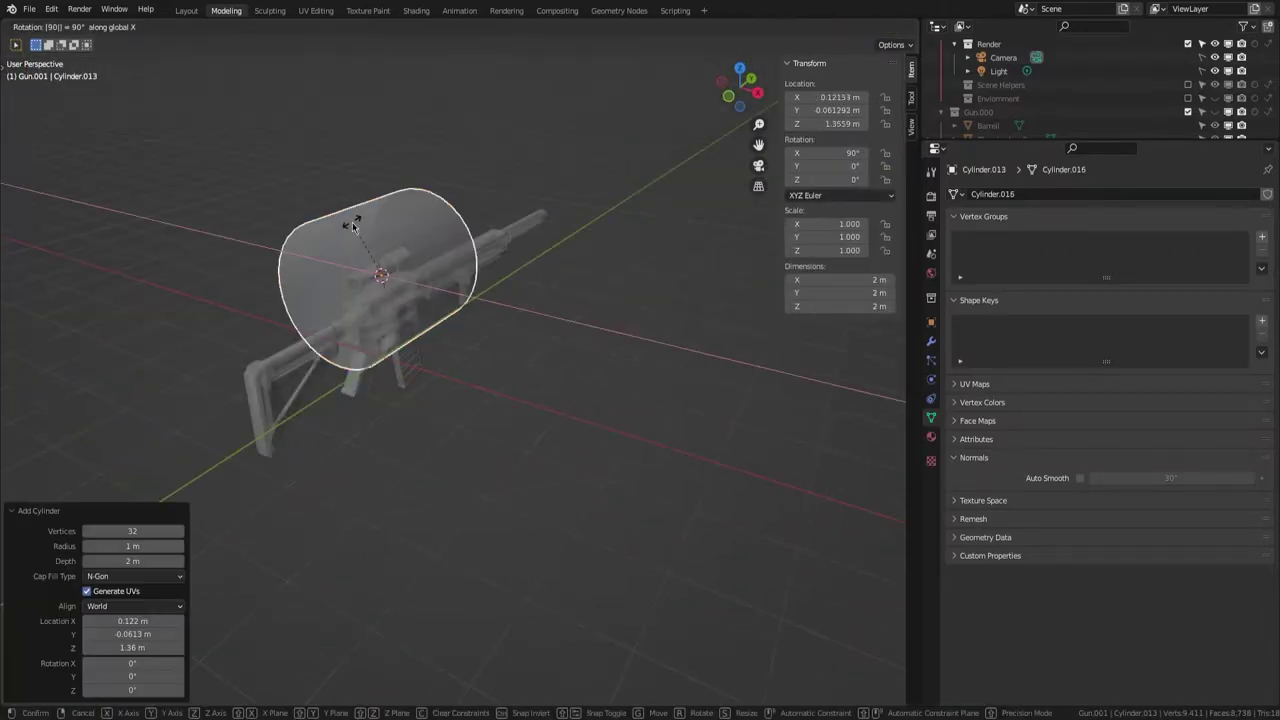
# - Move the new sideways cylinder into place at the scope's front end
pyautogui.press('g')
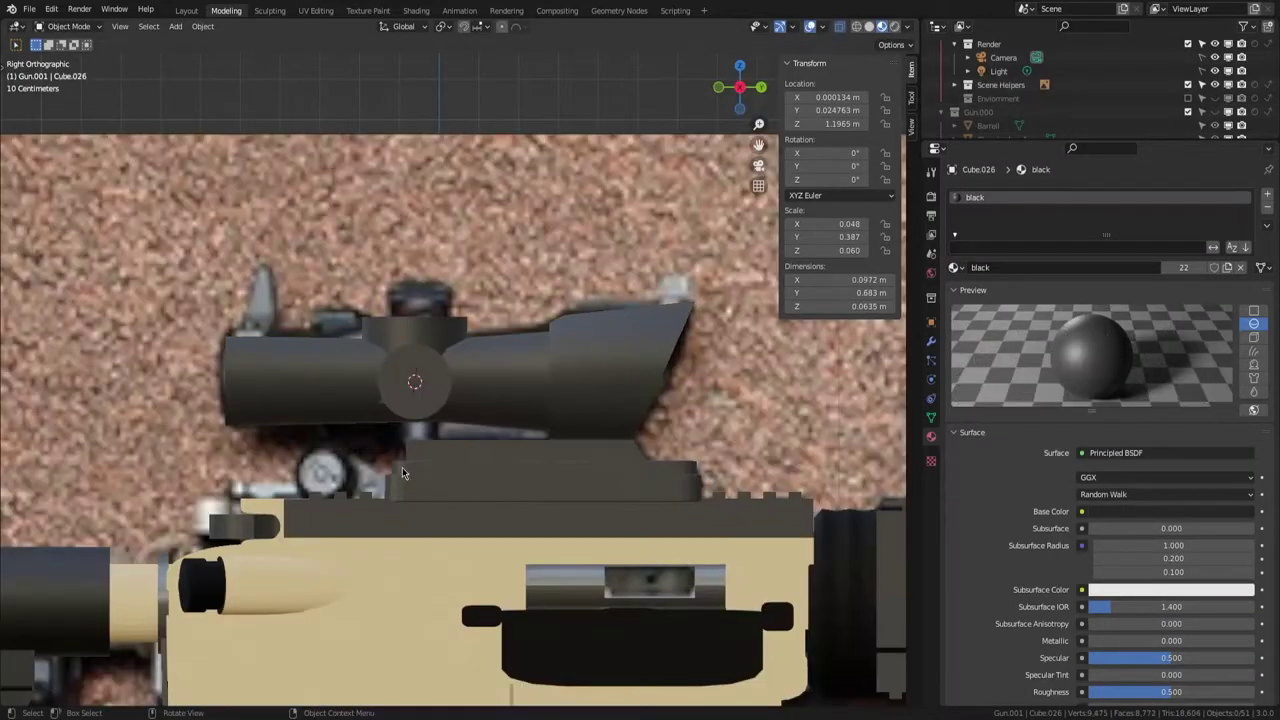
# - Enter Edit Mode on the scope to assign it the black material
pyautogui.press('Tab')
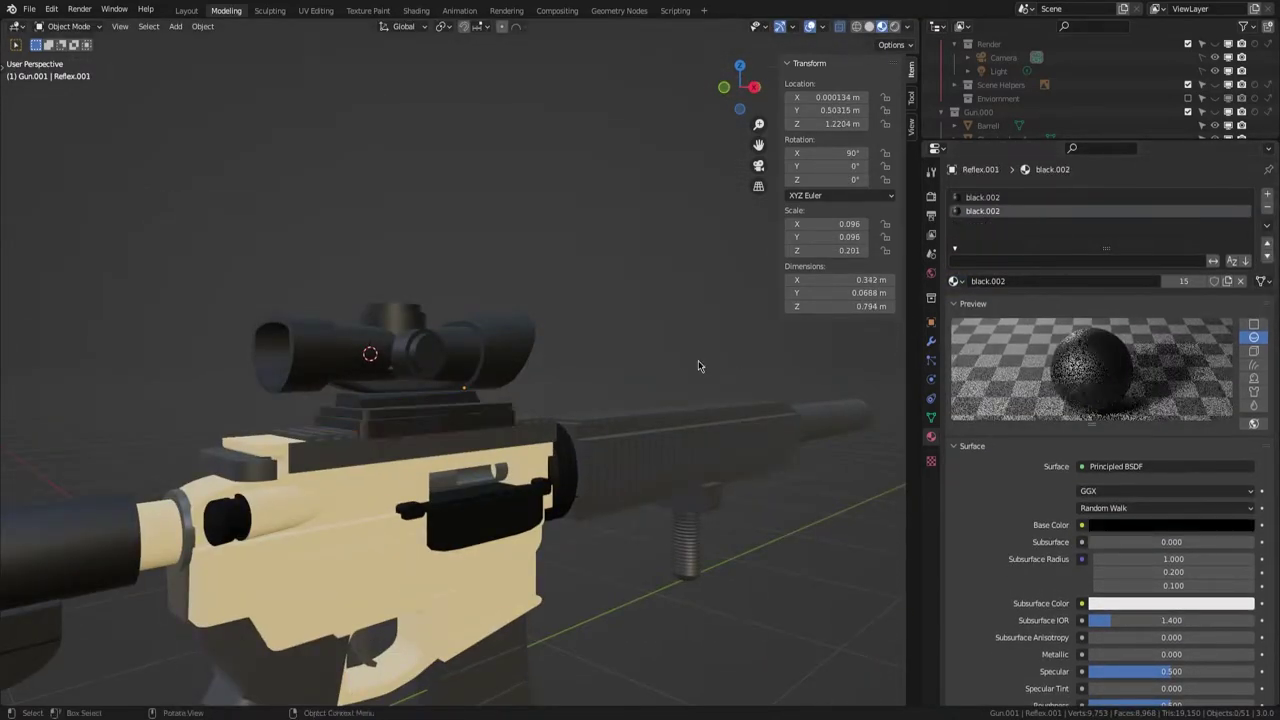
# - Select the suppressor for mesh editing and switch the viewport to a lighter shading mode
pyautogui.scroll(-3, 650, 400)
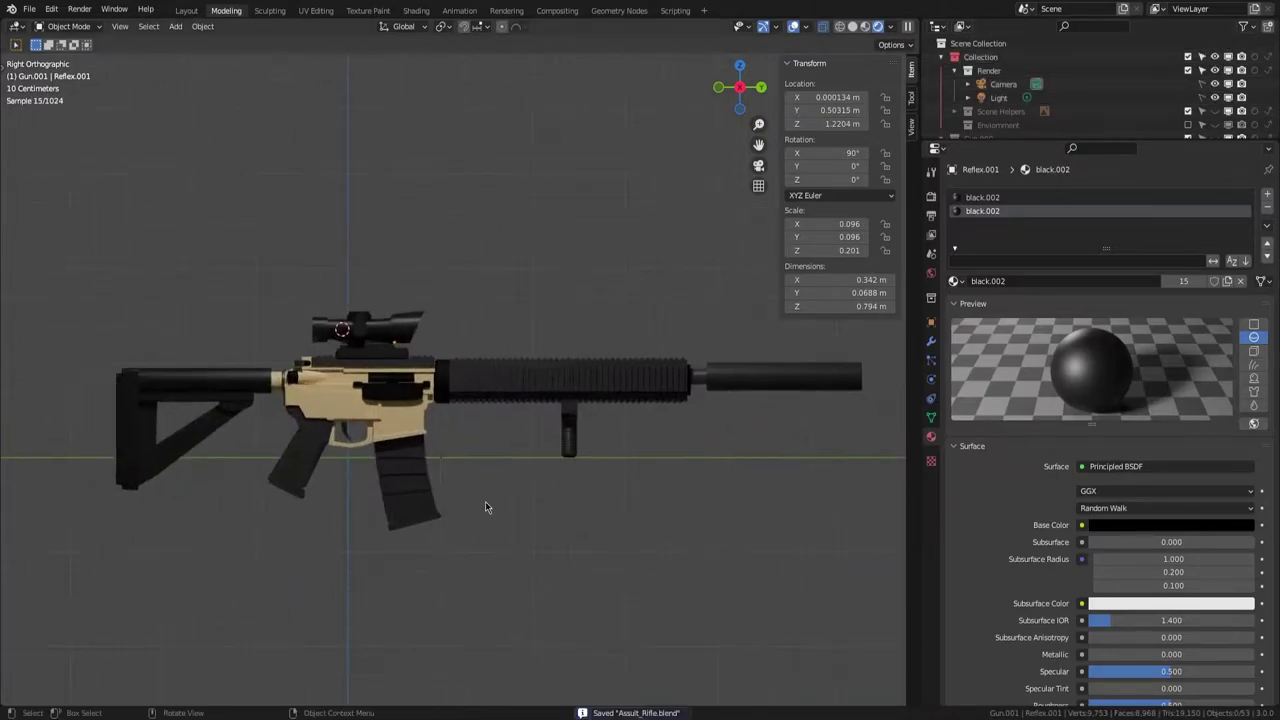
pyautogui.click(820, 378)
pyautogui.press('Tab')
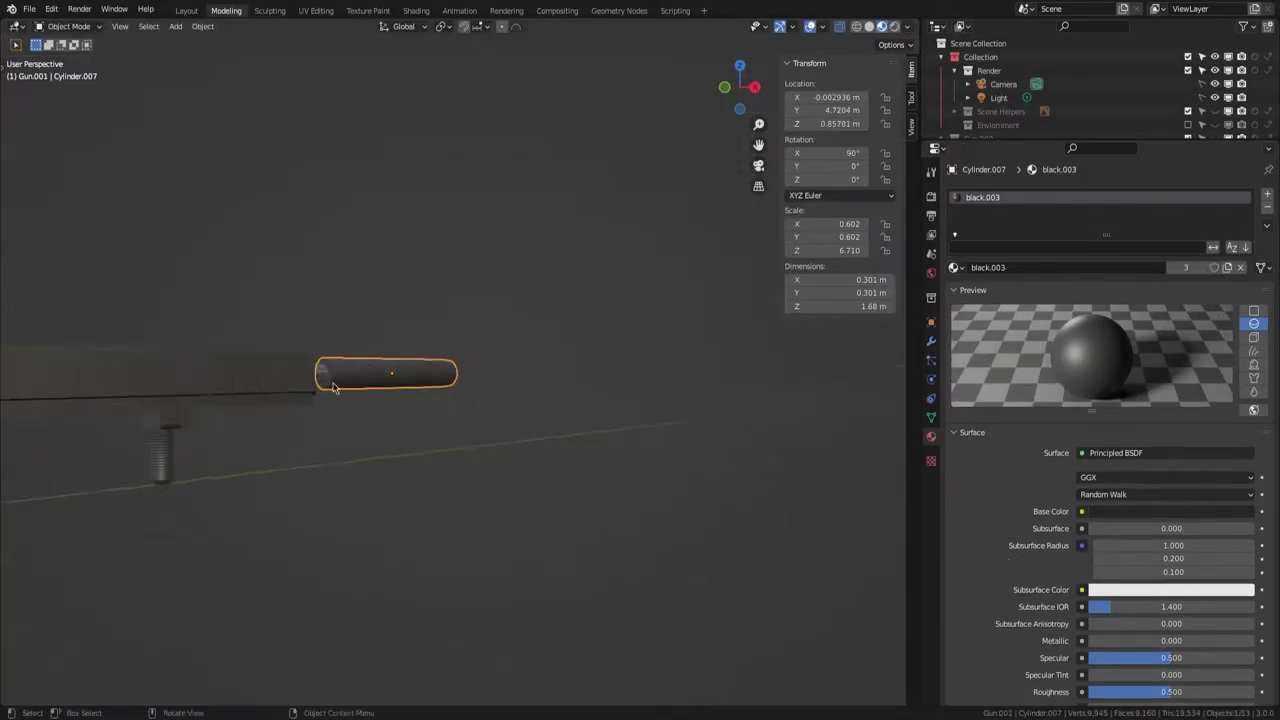
pyautogui.press('z')
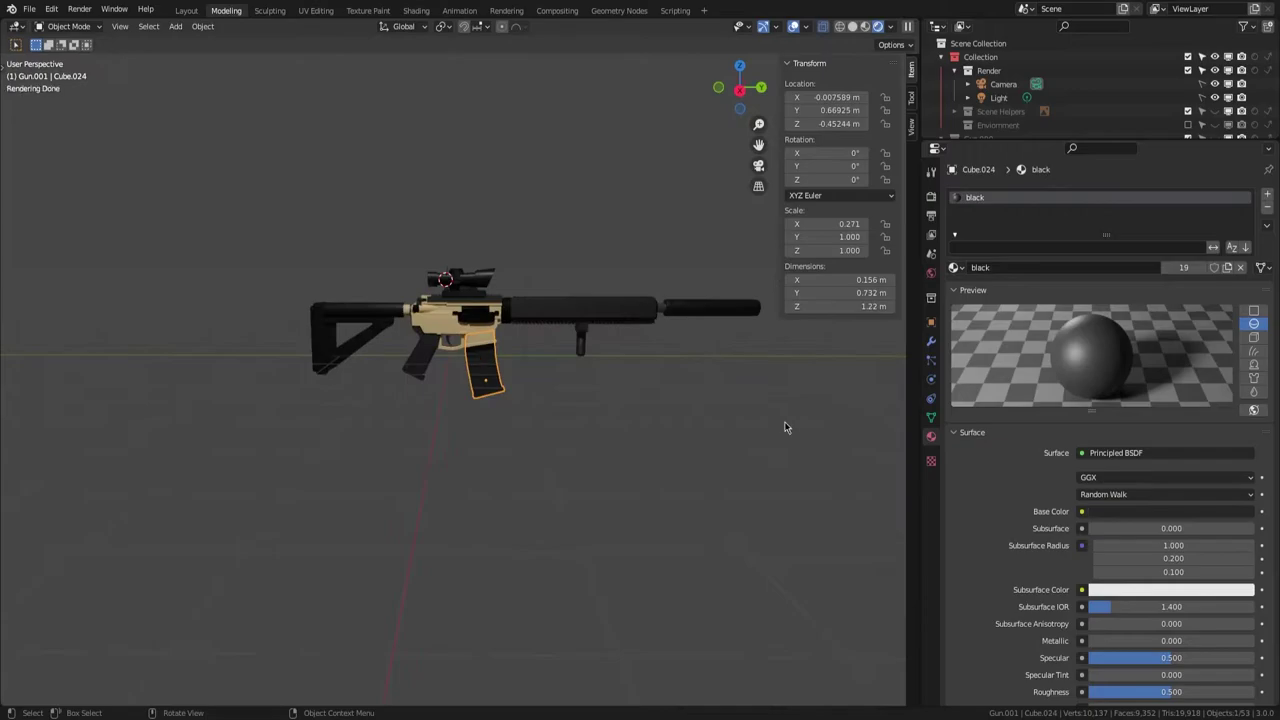
pyautogui.click(459, 404)
pyautogui.scroll(3, 470, 420)
pyautogui.scroll(2, 486, 440)
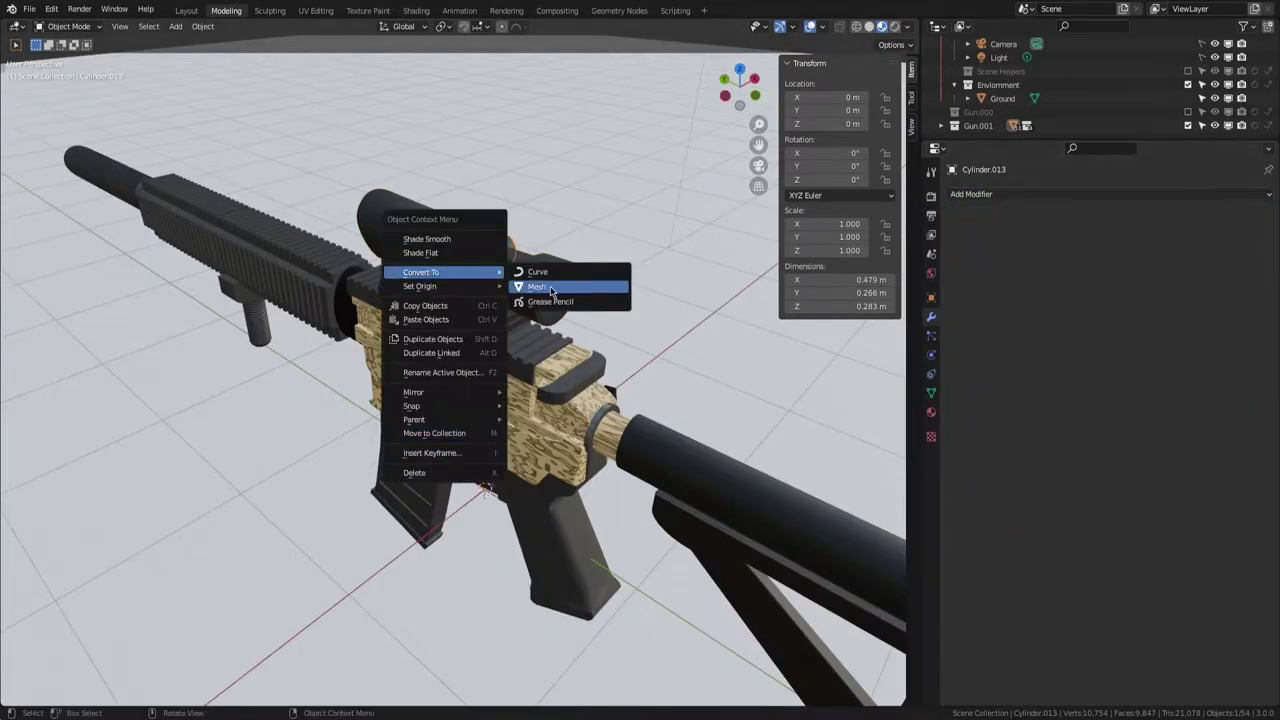
# - Convert the scope tube to mesh, set Origin to Geometry, then duplicate it with Shift+D
pyautogui.click(550, 289)
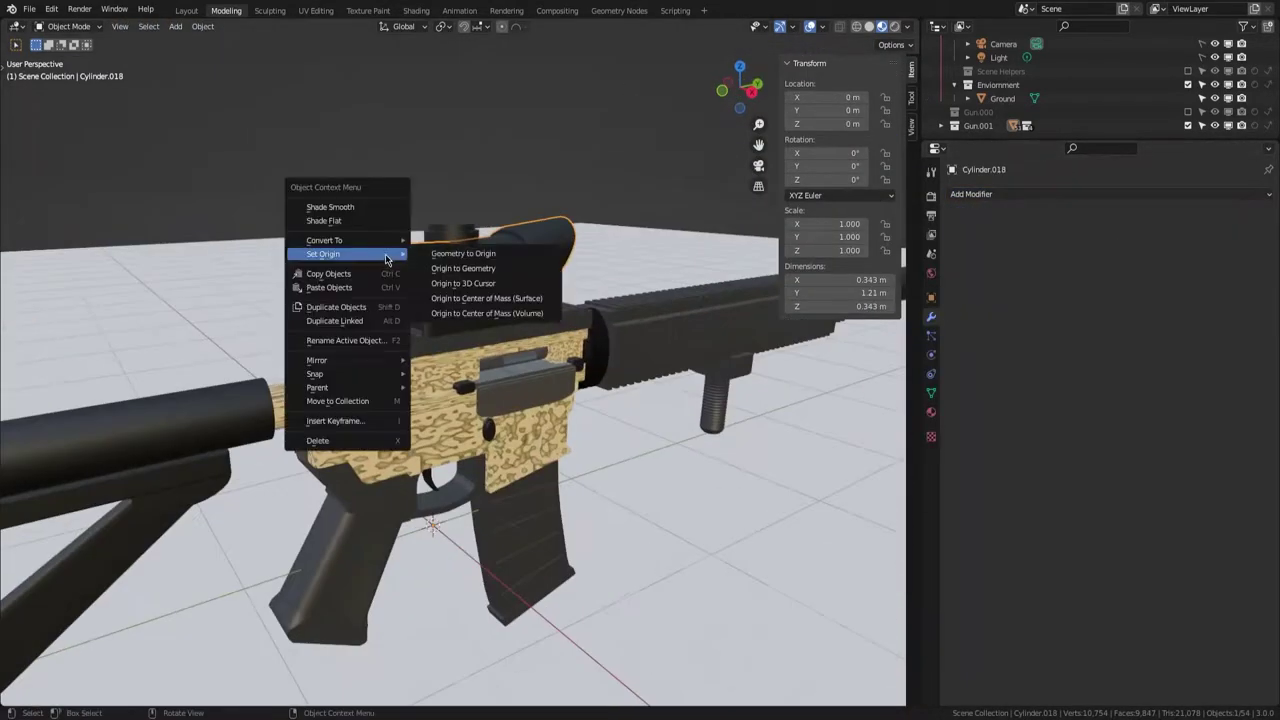
pyautogui.click(440, 268)
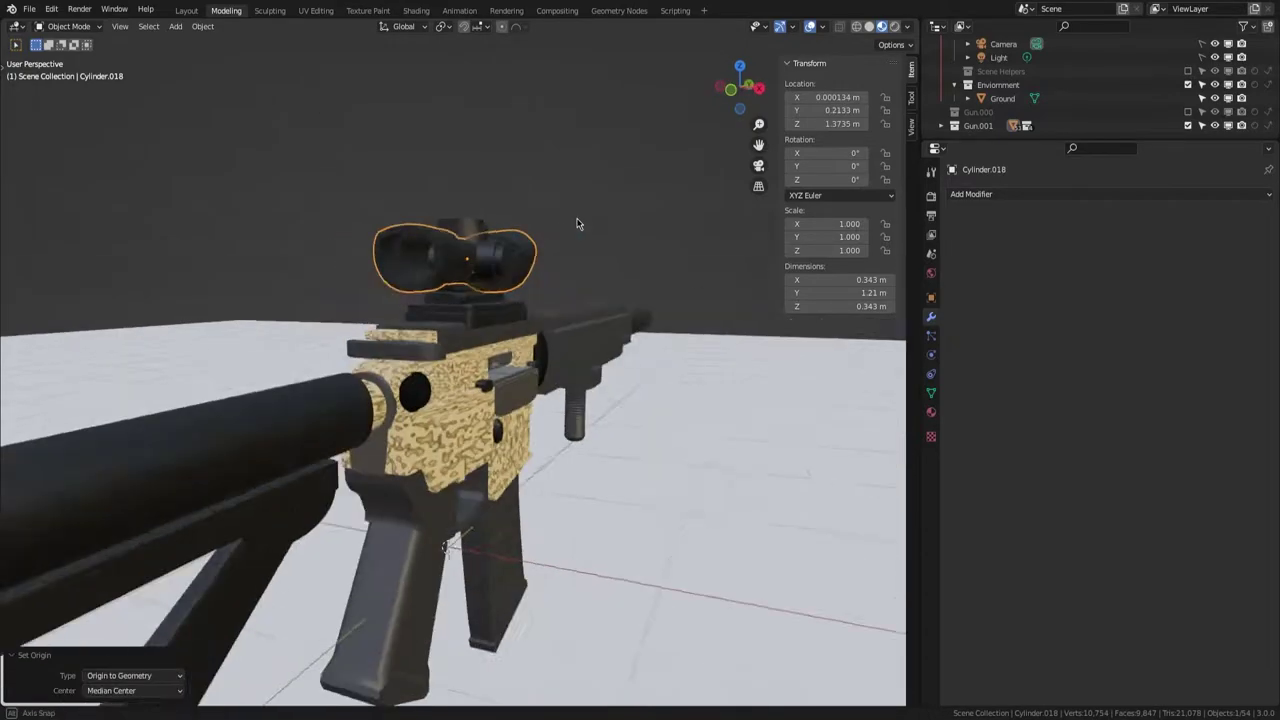
pyautogui.hotkey('shift', 'd')
pyautogui.press('Escape')
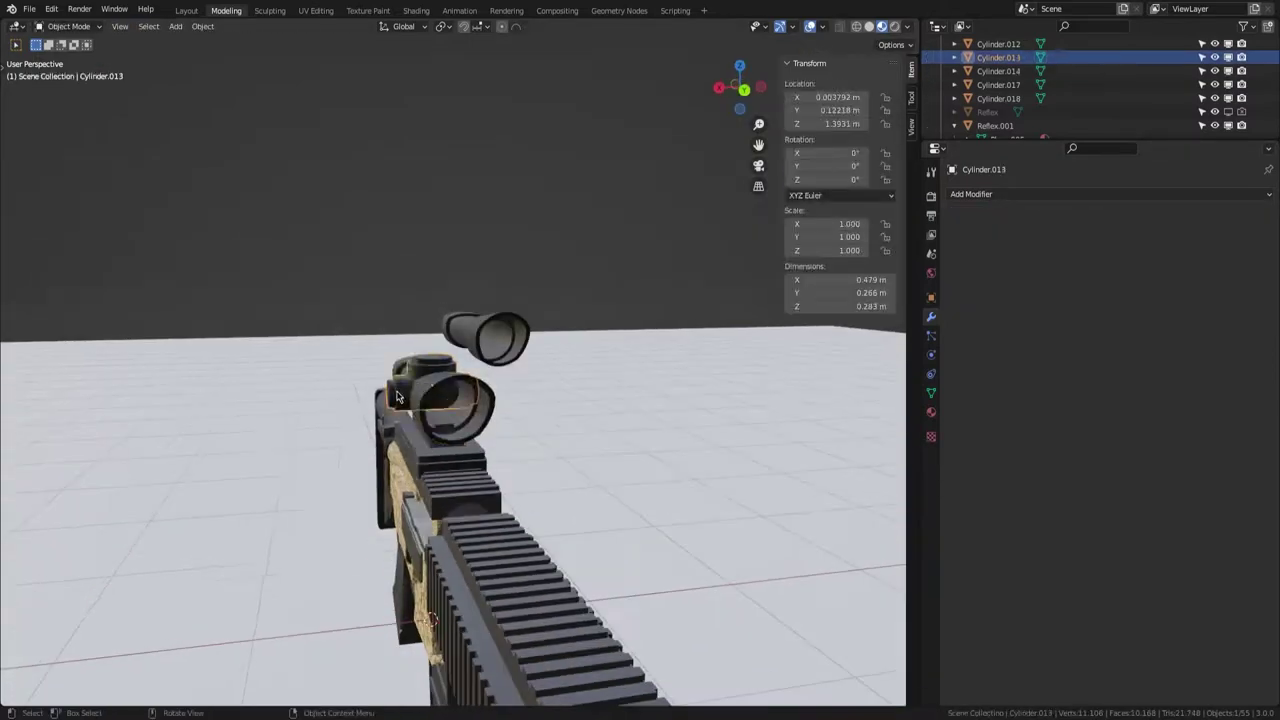
# - Pick the Boolean union target, selecting scope body Cylinder.013 and then scope ring Cylinder.014
pyautogui.click(202, 26)
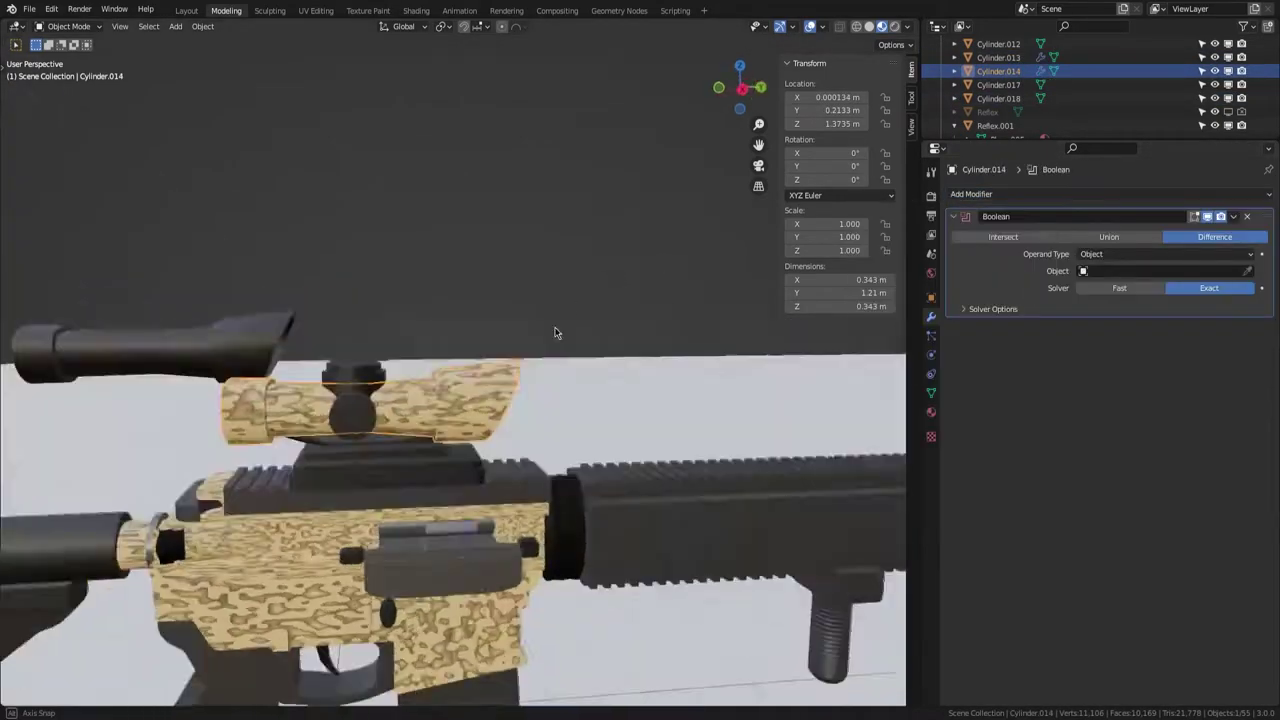
pyautogui.click(462, 392)
pyautogui.click(1000, 58)
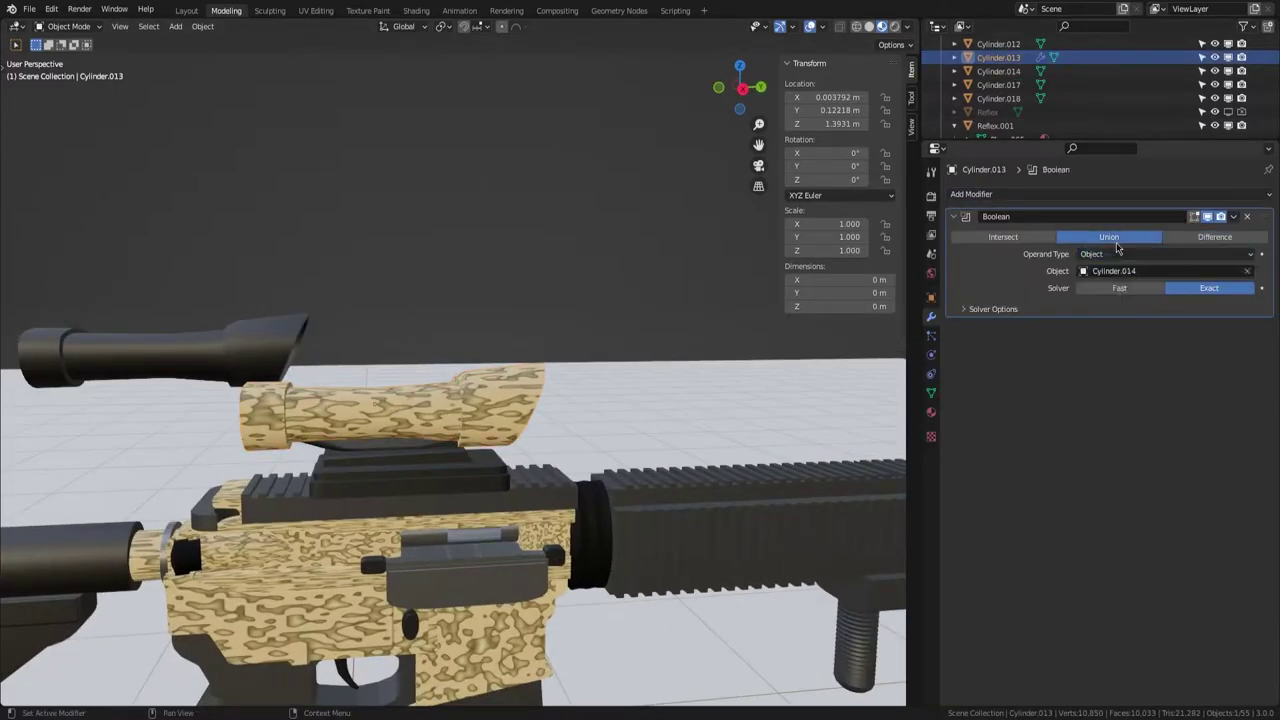
pyautogui.click(396, 398)
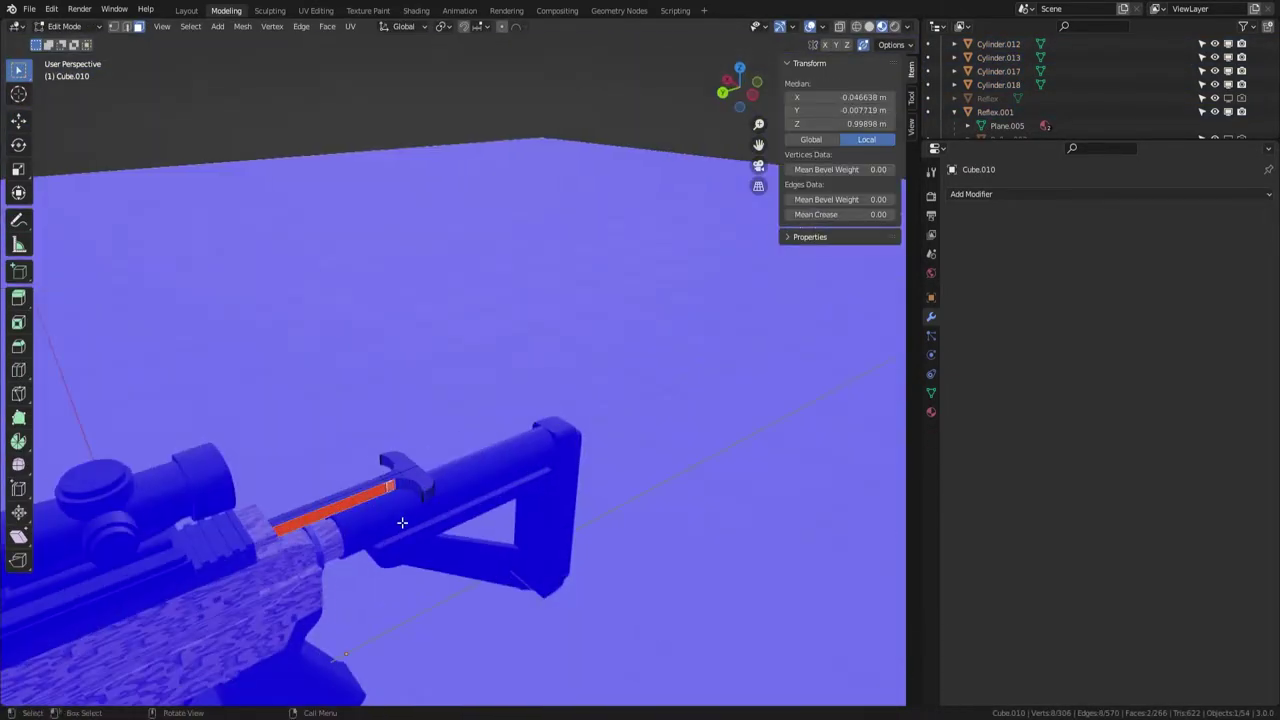
# - Orbit to a side view of the isolated scope body Cylinder.013
pyautogui.moveTo(402, 522); pyautogui.dragTo(268, 447, button='middle')
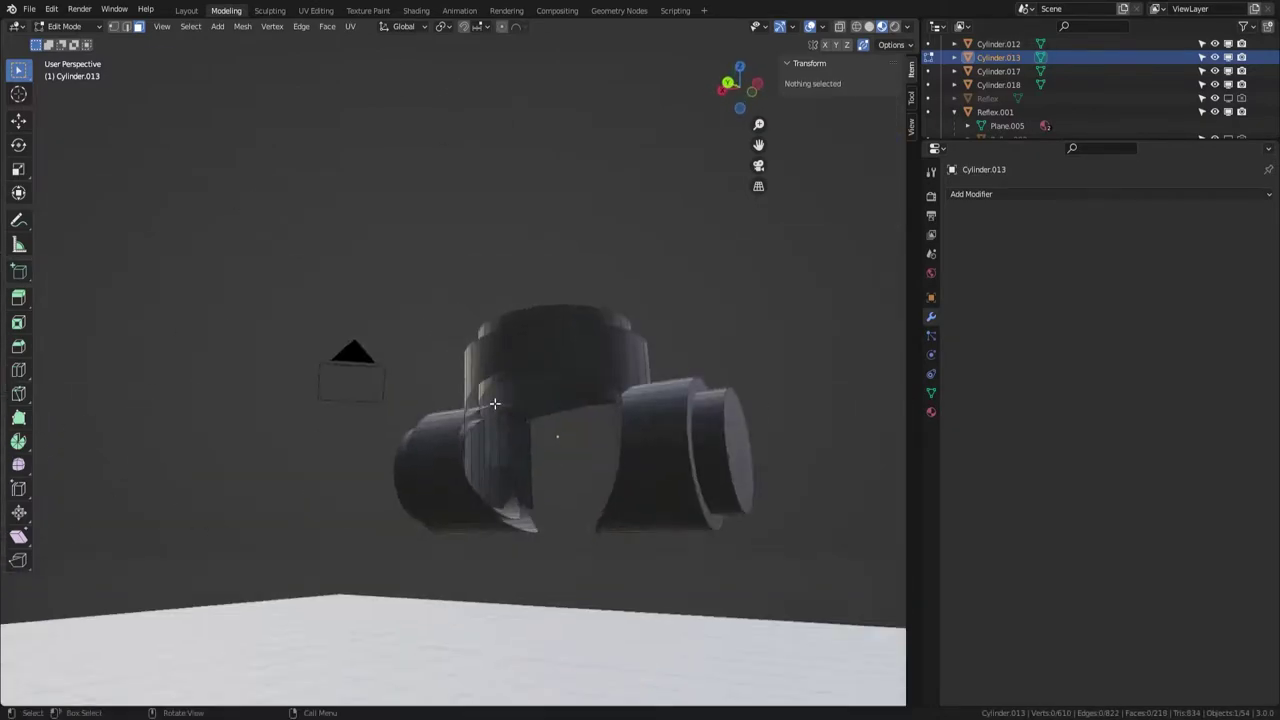
# - Raise the scope slightly on the rail and reposition the lens piece inside it
pyautogui.moveTo(494, 403); pyautogui.dragTo(570, 466, button='middle')
pyautogui.click(460, 450)
pyautogui.moveTo(460, 450); pyautogui.dragTo(450, 420, button='middle')
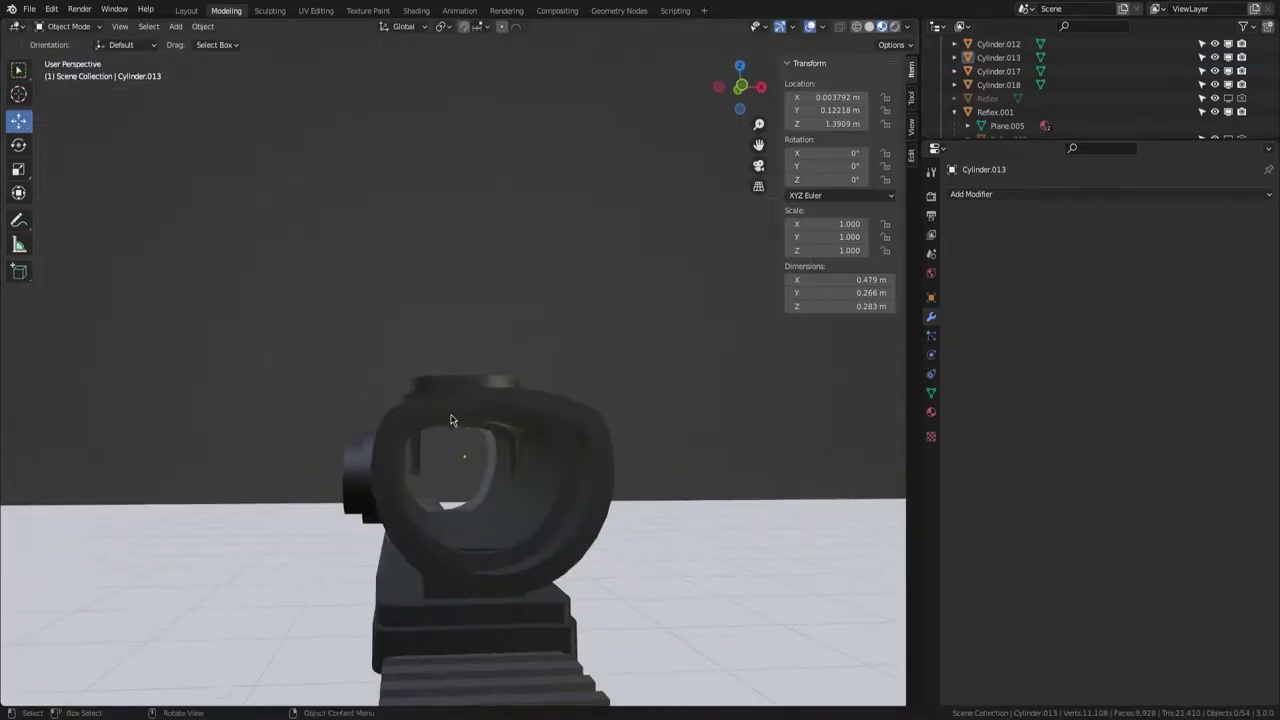
pyautogui.moveTo(421, 462); pyautogui.dragTo(389, 500, button='middle')
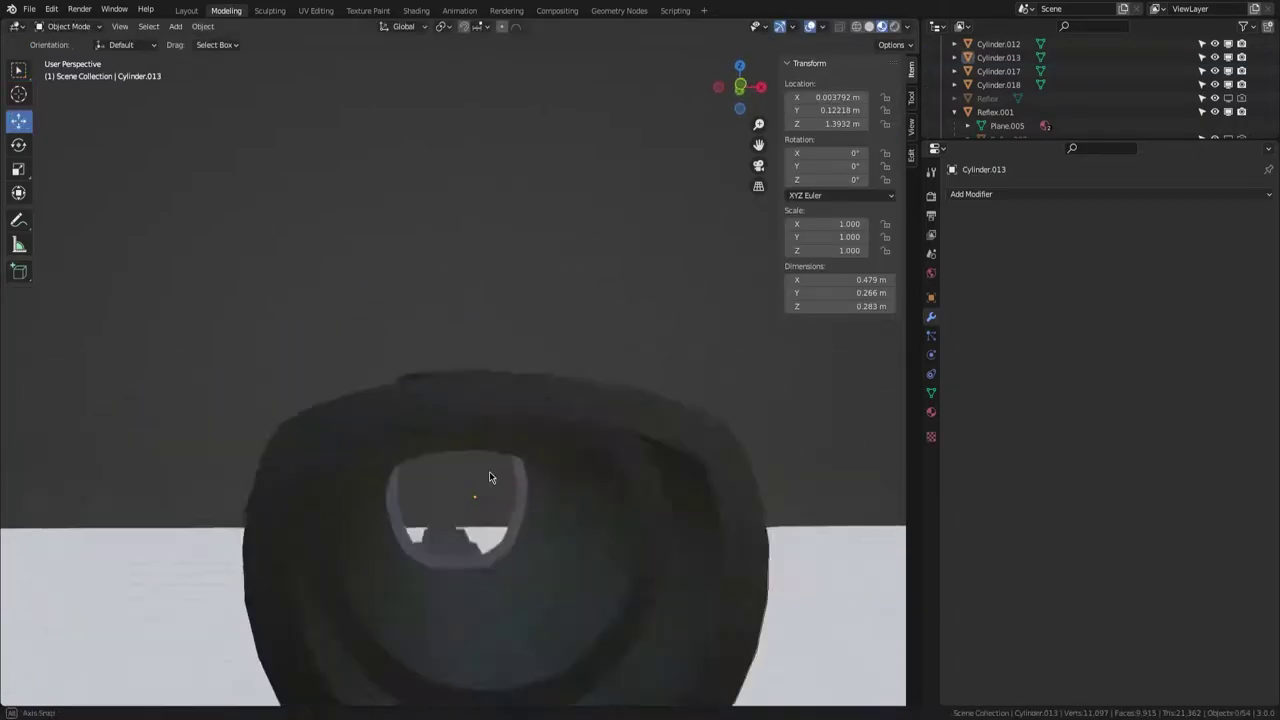
pyautogui.moveTo(489, 477); pyautogui.dragTo(170, 508, button='middle')
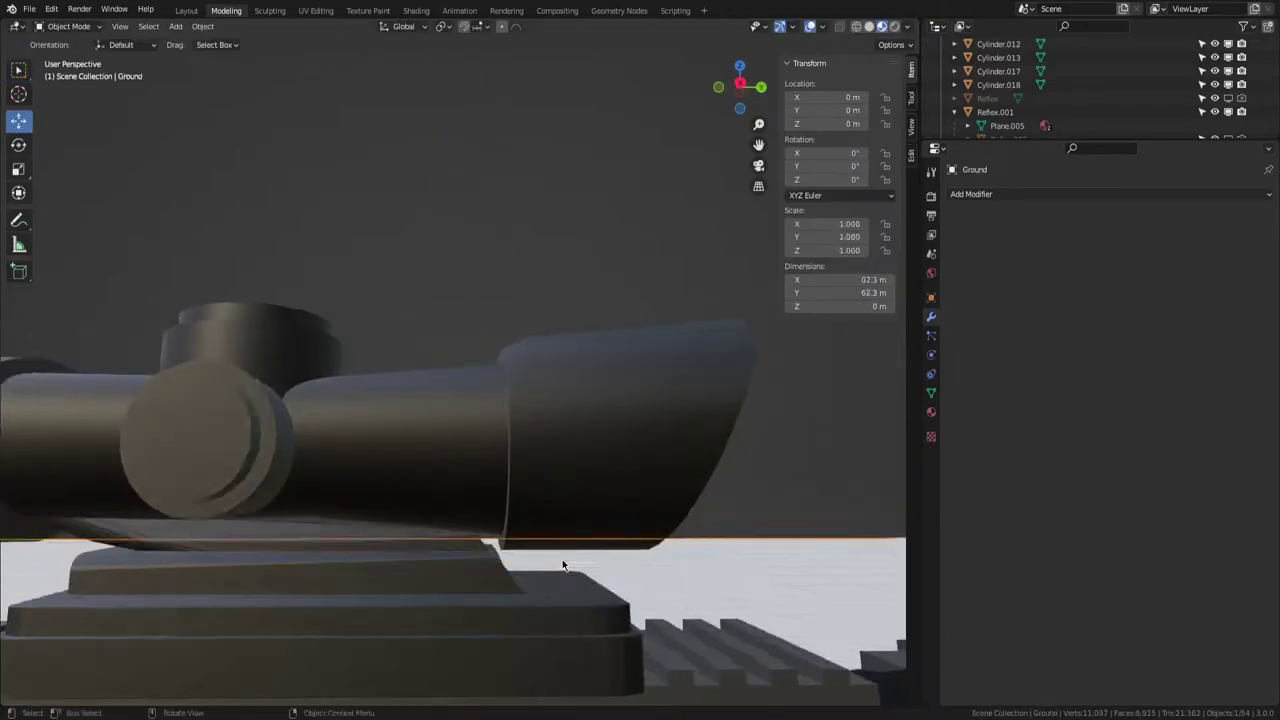
pyautogui.click(480, 528)
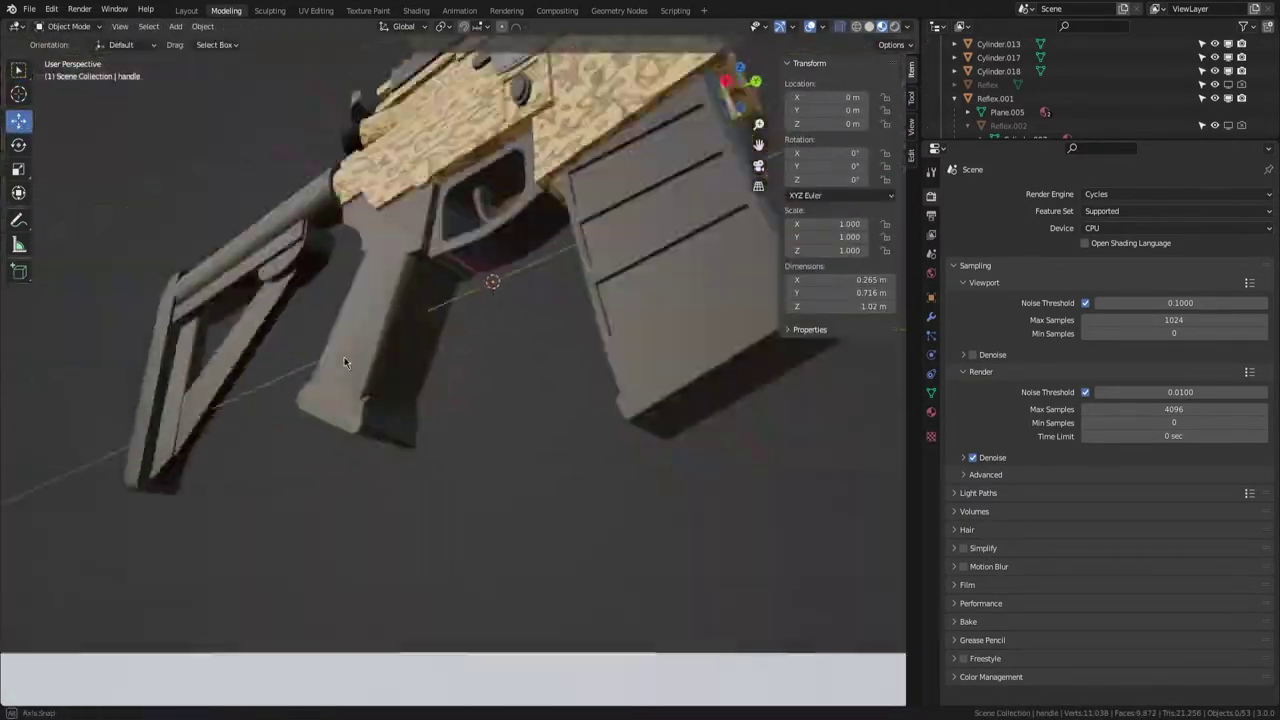
# - Switch the viewport to Rendered shading from the Z pie menu
pyautogui.press('z')
pyautogui.click(479, 281)
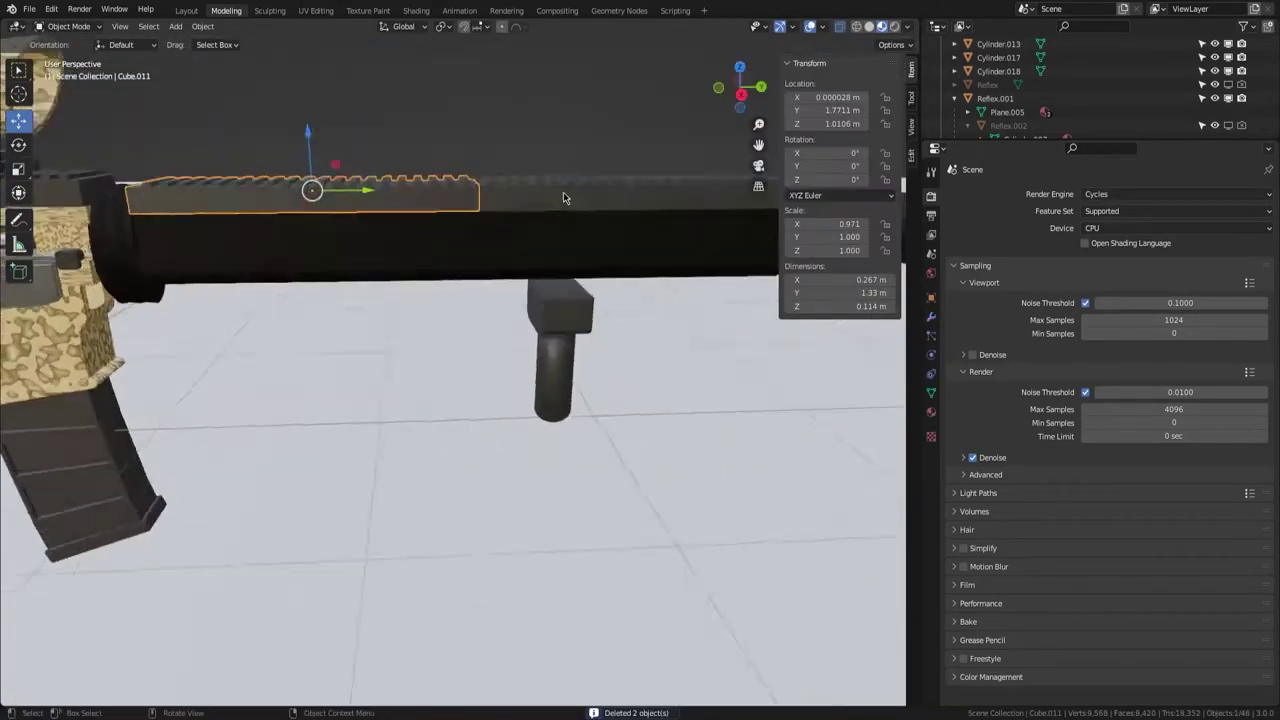
# - Delete the selected slat faces from the rail cover, then select the long black handguard block
pyautogui.press('Tab')
pyautogui.scroll(3, 380, 232)
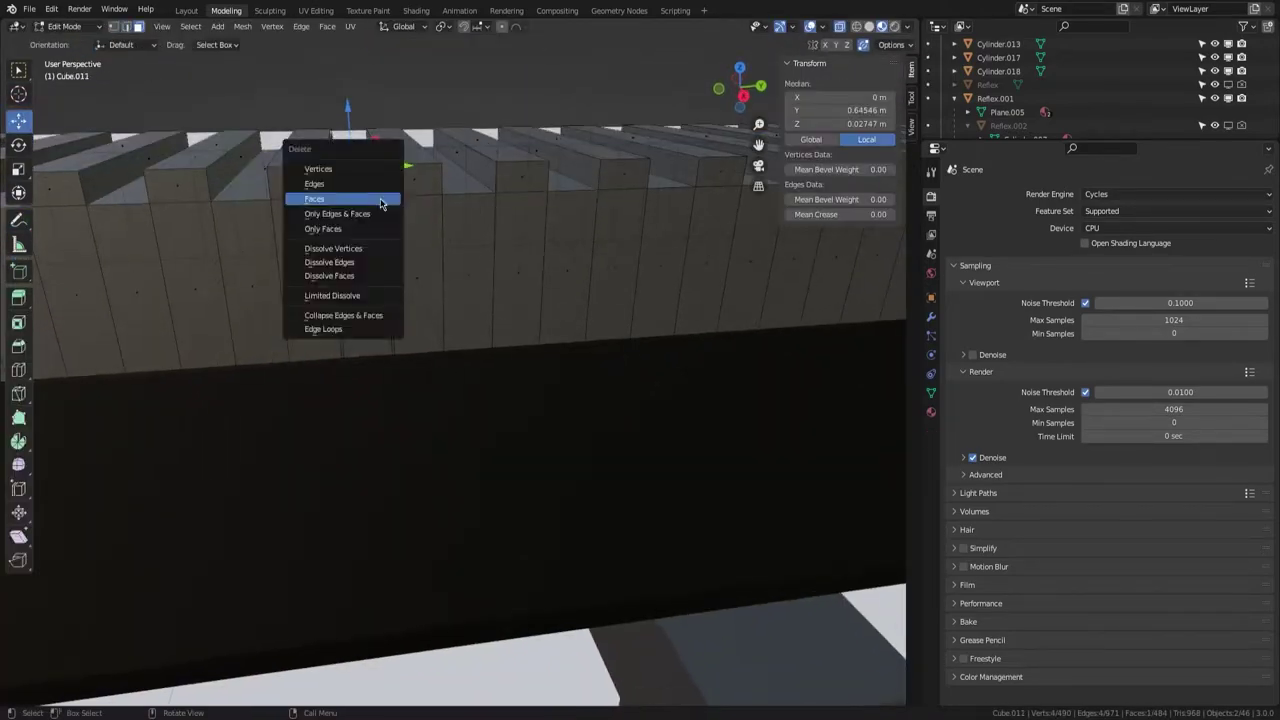
pyautogui.click(380, 203)
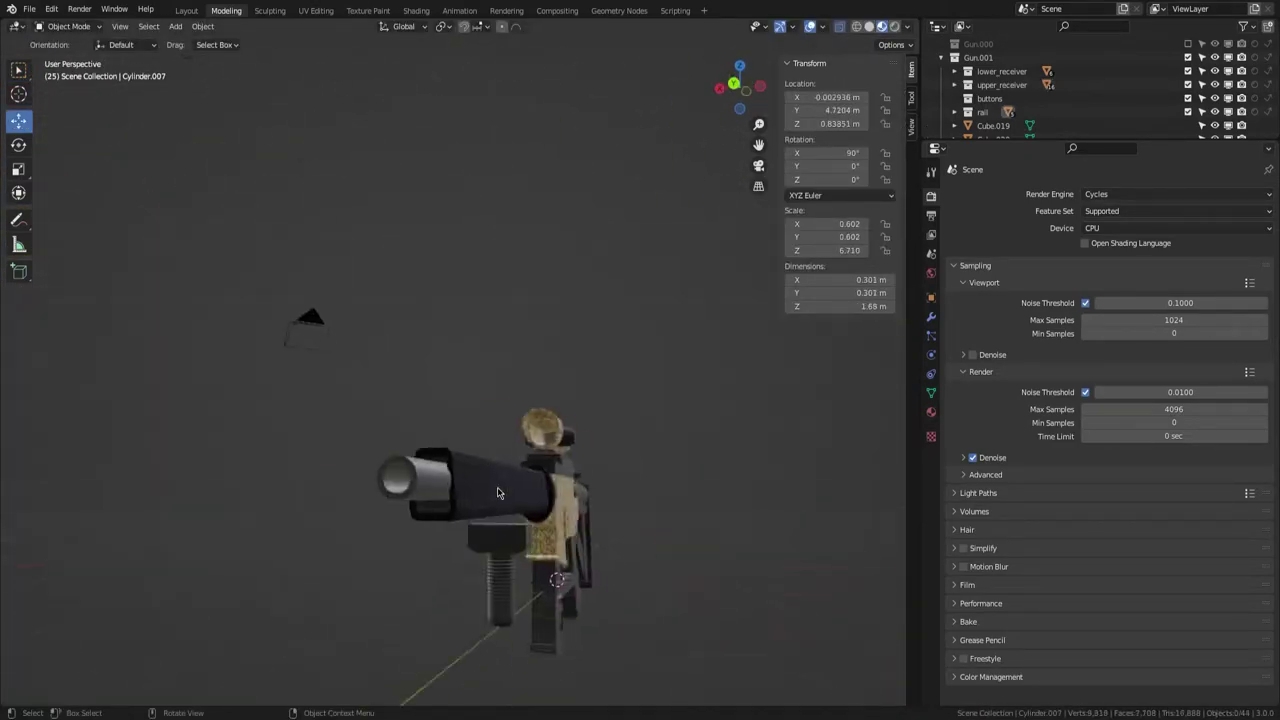
pyautogui.click(497, 492)
pyautogui.moveTo(497, 492); pyautogui.dragTo(527, 428, button='middle')
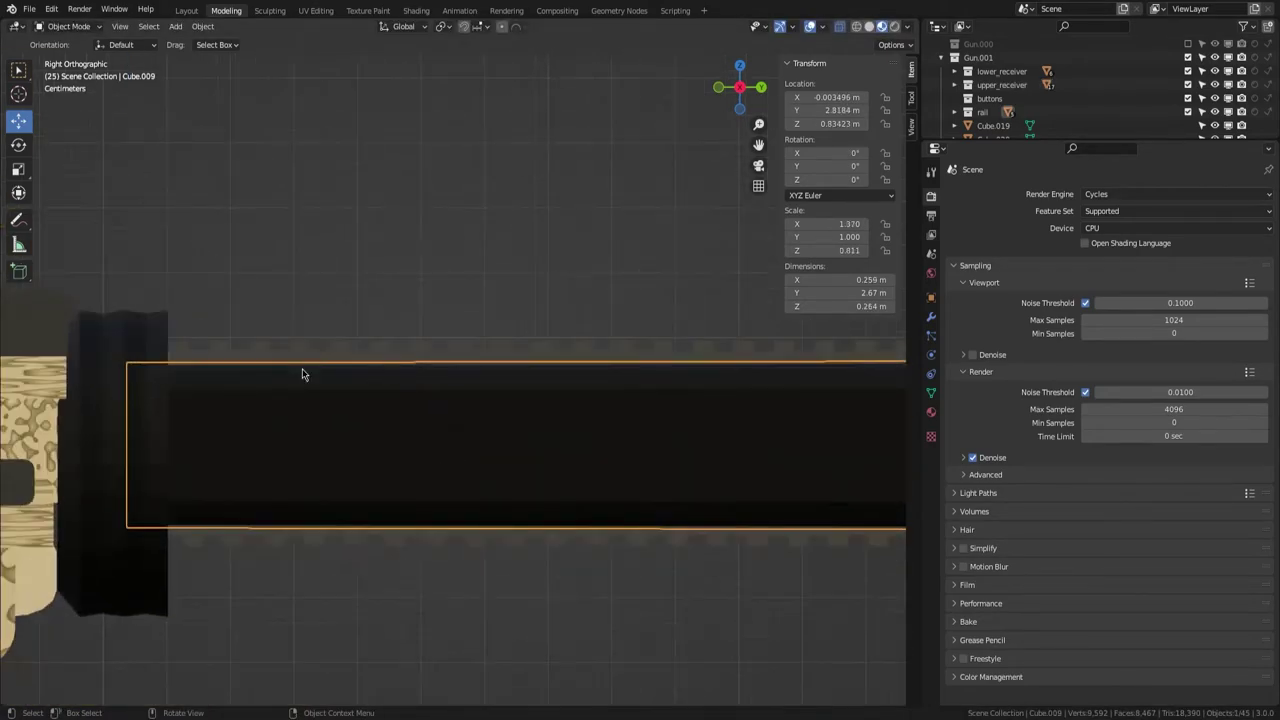
# - Lower the first rail strip slightly and check its position from the Back view
pyautogui.click(493, 525)
pyautogui.scroll(-5, 493, 525)
pyautogui.moveTo(493, 525); pyautogui.dragTo(676, 424, button='middle')
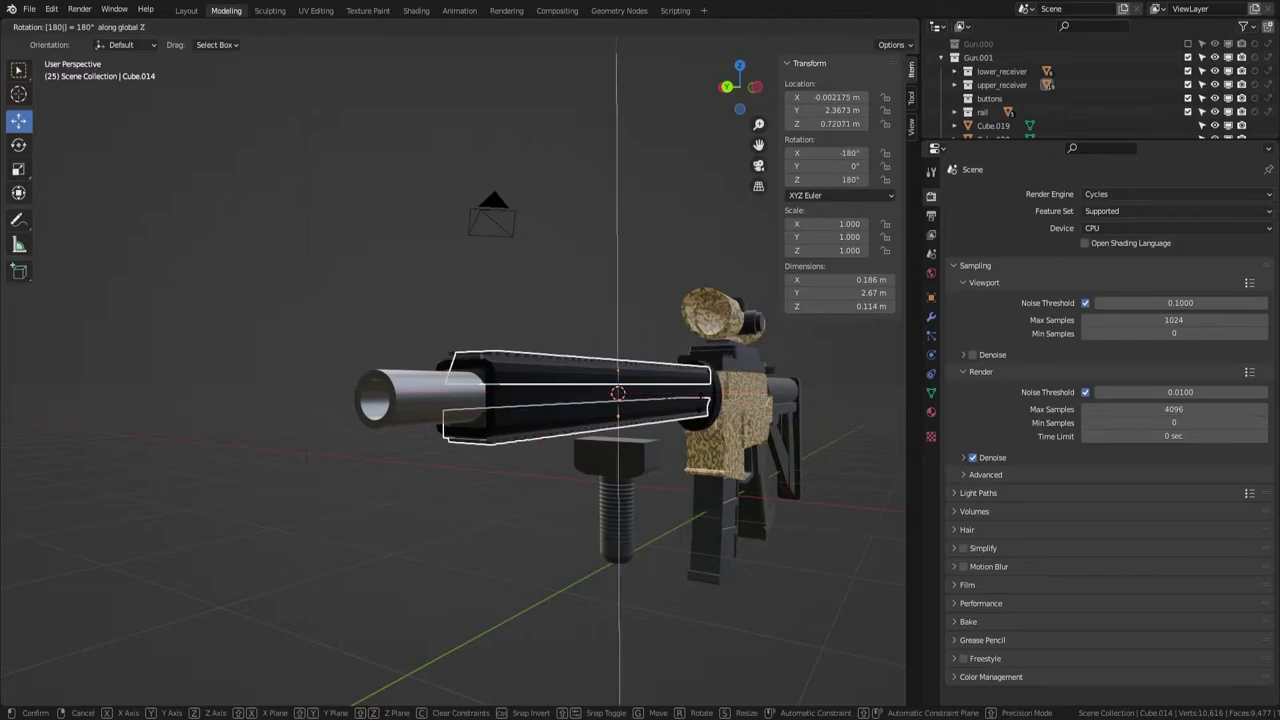
pyautogui.press('ctrl+KP_1')
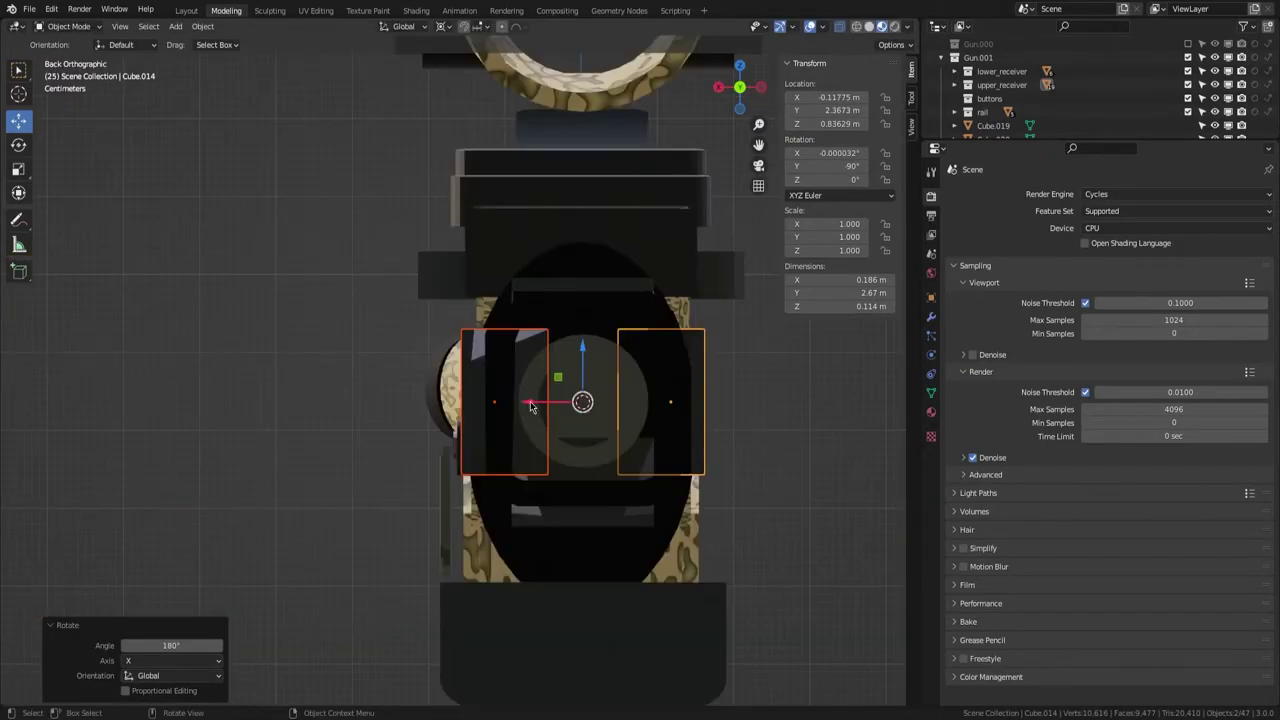
pyautogui.click(537, 400)
pyautogui.moveTo(537, 400)
pyautogui.mouseDown(button='middle')
pyautogui.moveTo(560, 360)
pyautogui.moveTo(520, 335)
pyautogui.moveTo(600, 400)
pyautogui.mouseUp(button='middle')
pyautogui.scroll(5, 523, 374)
# - Move the other side rail strip along X and vertically to fit the handguard
pyautogui.click(523, 374)
pyautogui.scroll(3, 600, 400)
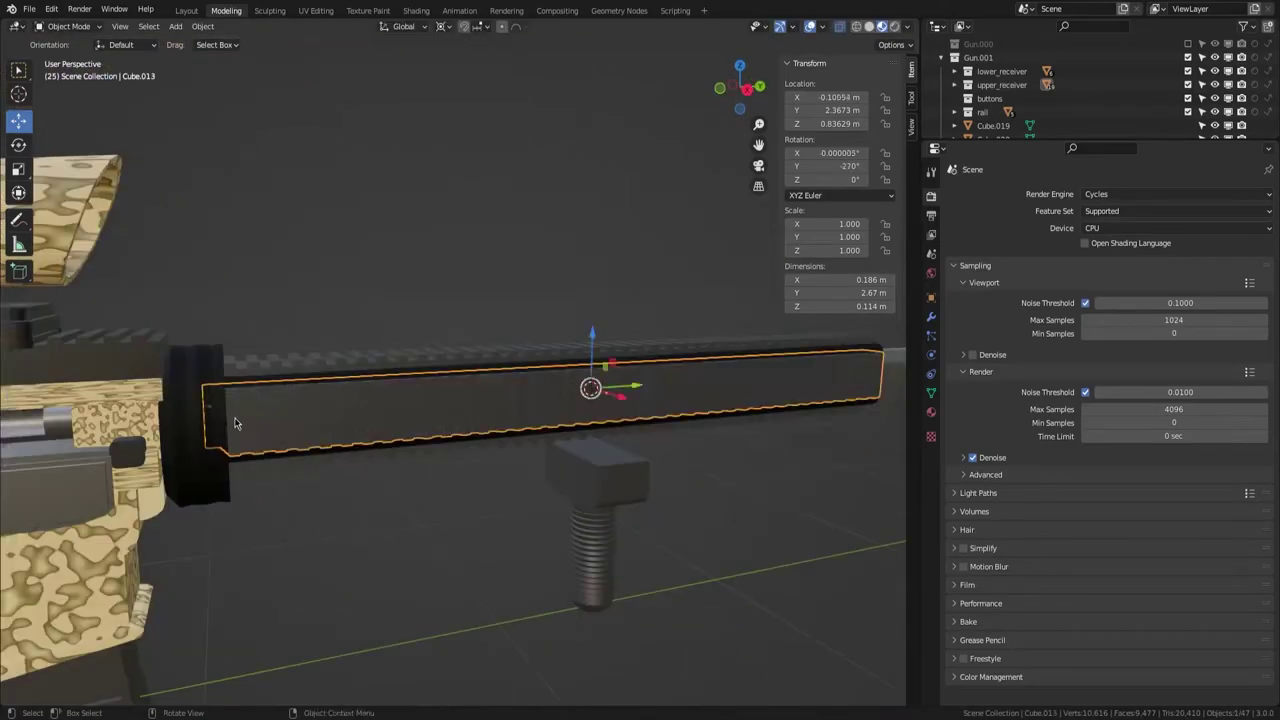
pyautogui.press('Tab')
pyautogui.press('g')
pyautogui.press('x')
pyautogui.click(377, 459)
pyautogui.moveTo(377, 459)
pyautogui.mouseDown(button='middle')
pyautogui.moveTo(471, 348)
pyautogui.moveTo(716, 441)
pyautogui.moveTo(409, 367)
pyautogui.mouseUp(button='middle')
pyautogui.click(760, 437)
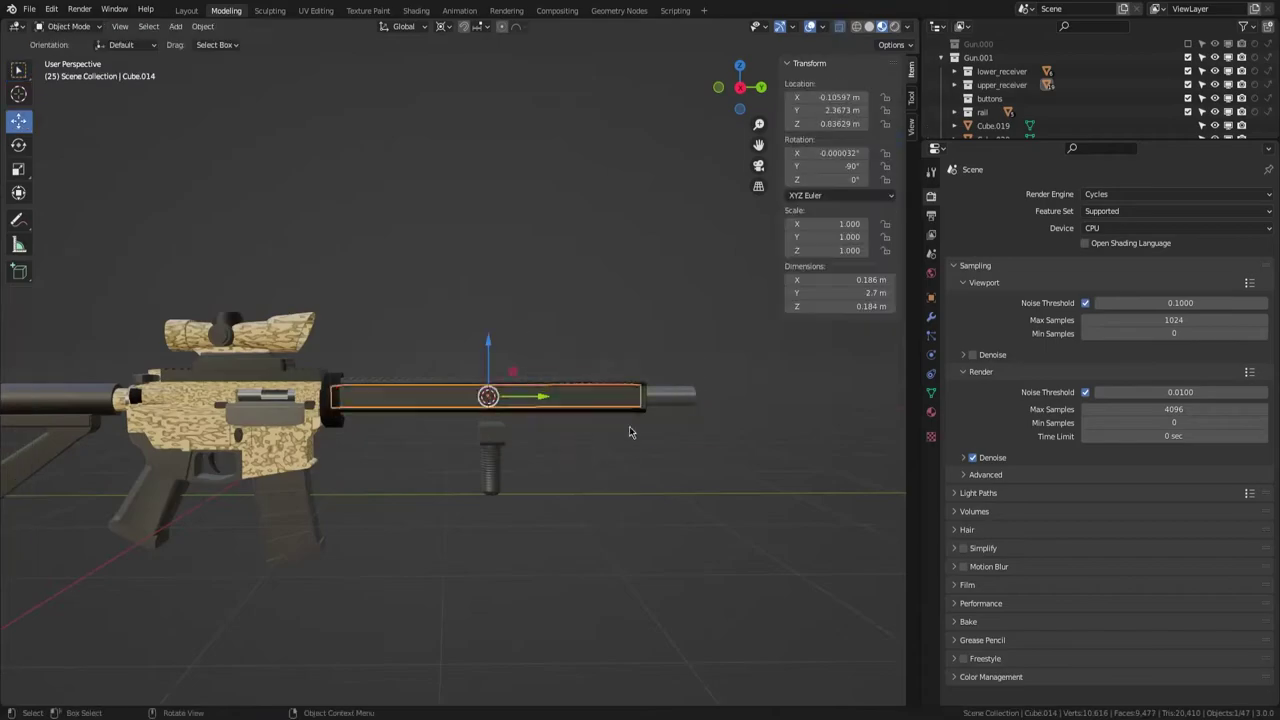
pyautogui.press('KP_3')
pyautogui.scroll(2, 630, 432)
# - Extrude the front face of ring Cylinder.005 to deepen it to 0.19 m
pyautogui.press('g')
pyautogui.press('z')
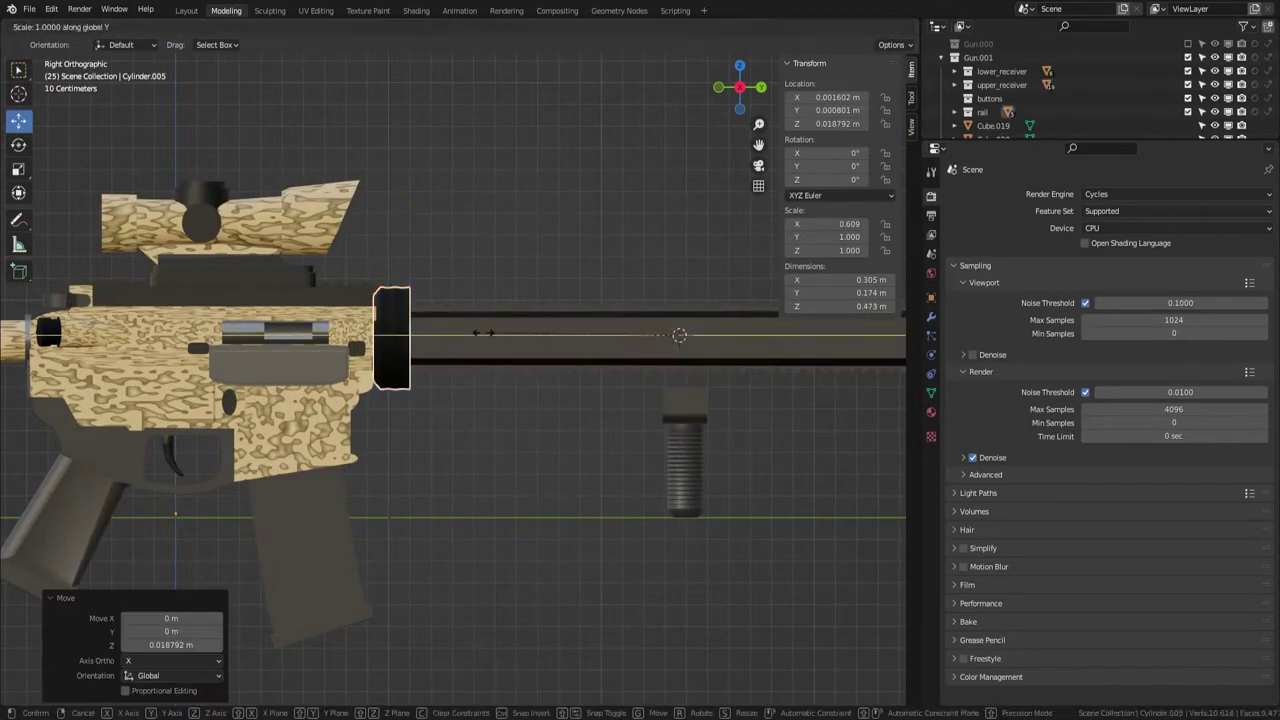
pyautogui.press('Escape')
pyautogui.scroll(2, 600, 320)
pyautogui.scroll(2, 580, 300)
pyautogui.press('e')
pyautogui.click(565, 297)
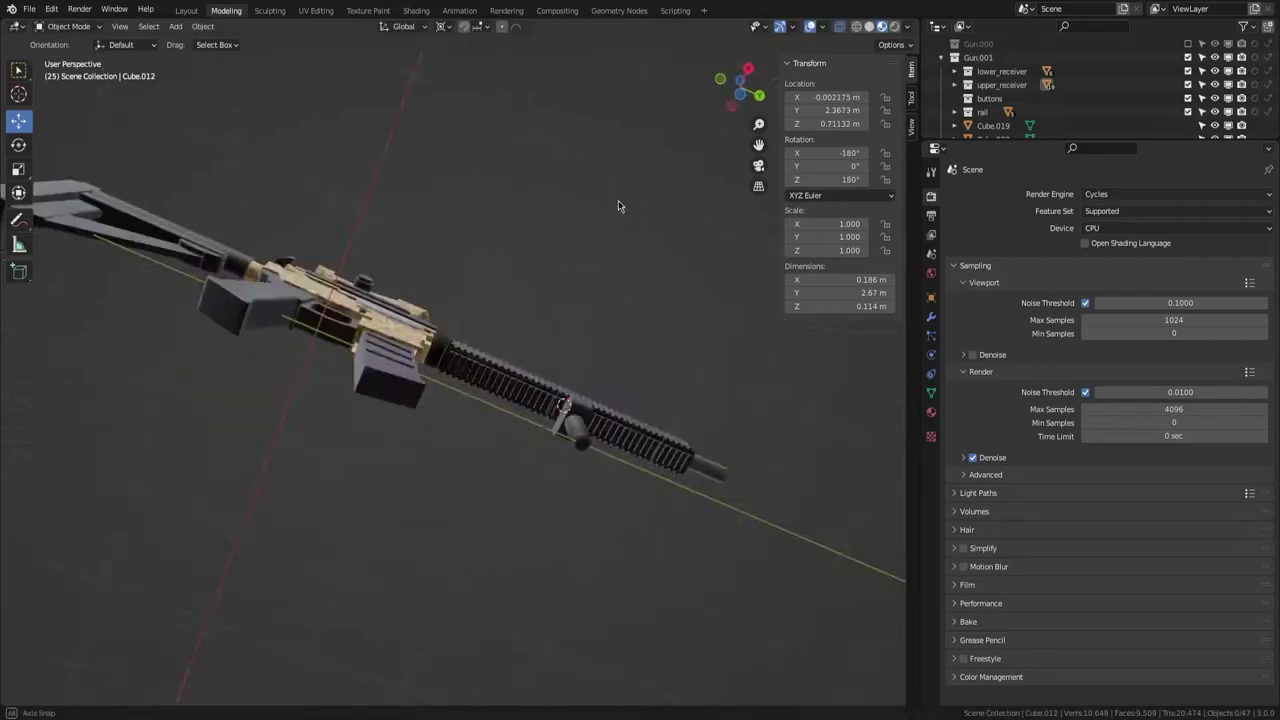
# - Return to Object Mode and check the thickened ring from the Right view
pyautogui.press('KP_3')
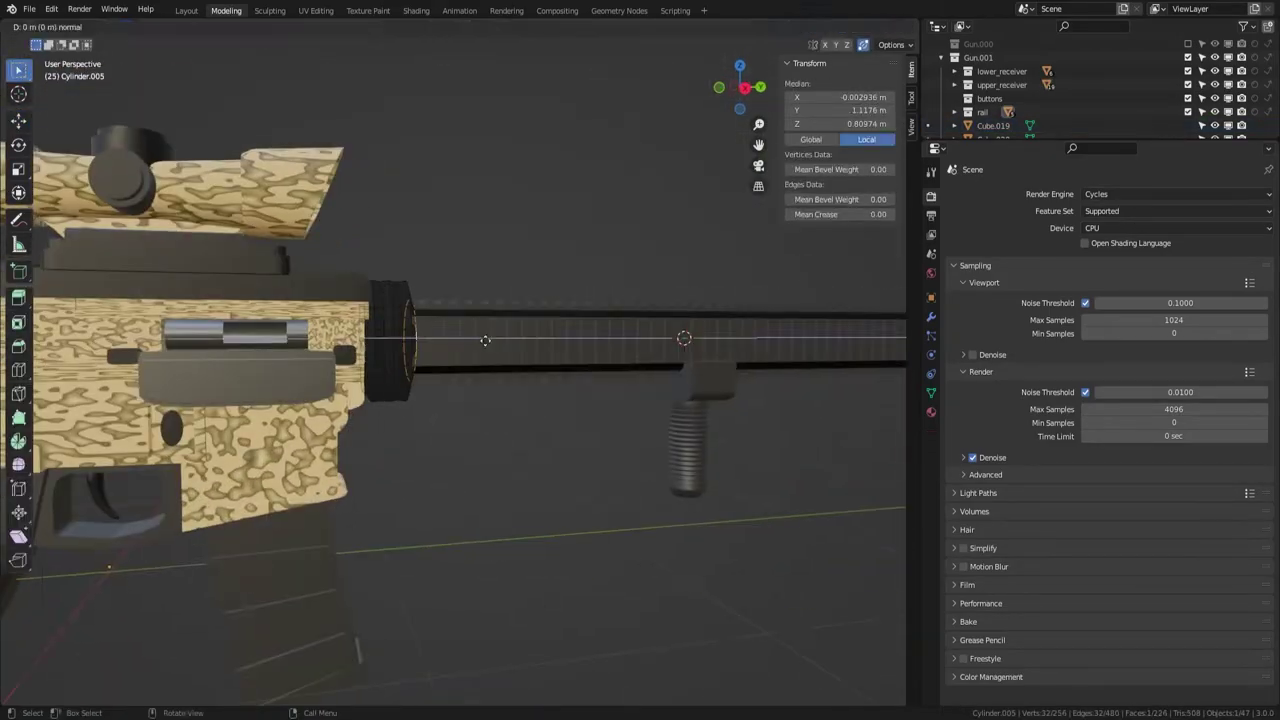
pyautogui.scroll(-5, 386, 324)
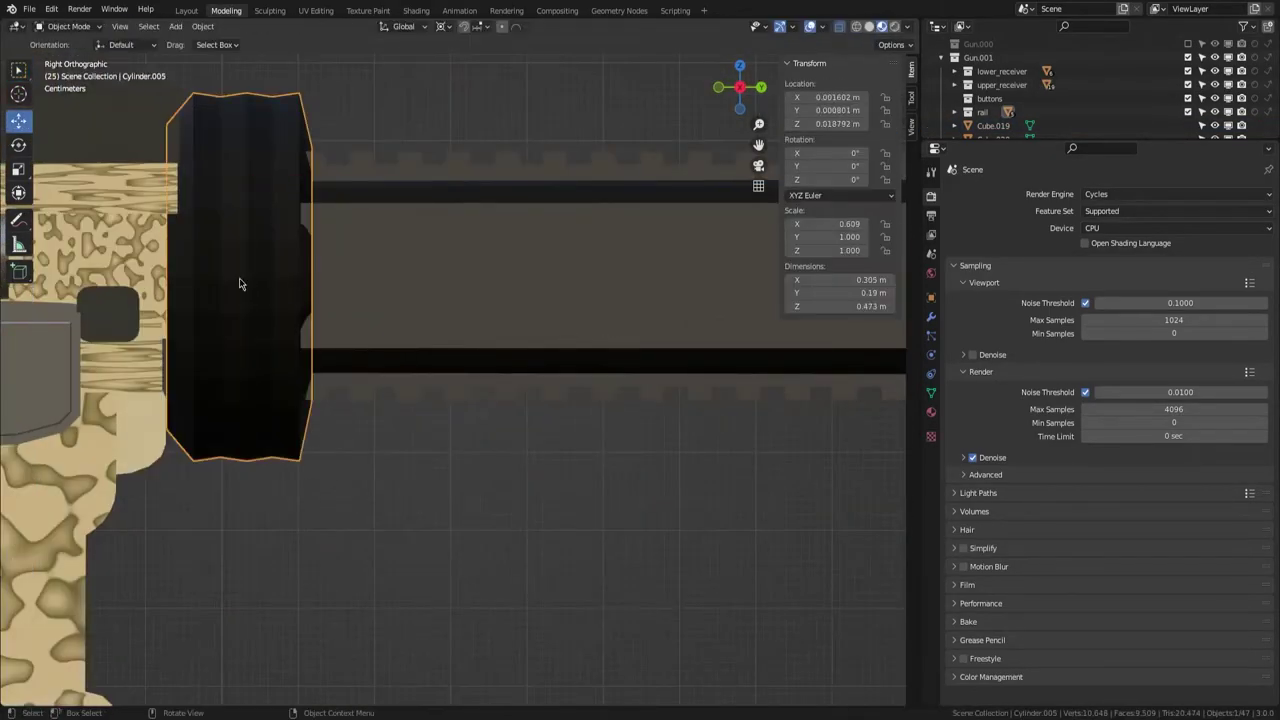
pyautogui.moveTo(240, 280)
pyautogui.mouseDown(button='middle')
pyautogui.moveTo(380, 371)
pyautogui.moveTo(367, 355)
pyautogui.mouseUp(button='middle')
pyautogui.press('Tab')
pyautogui.press('KP_3')
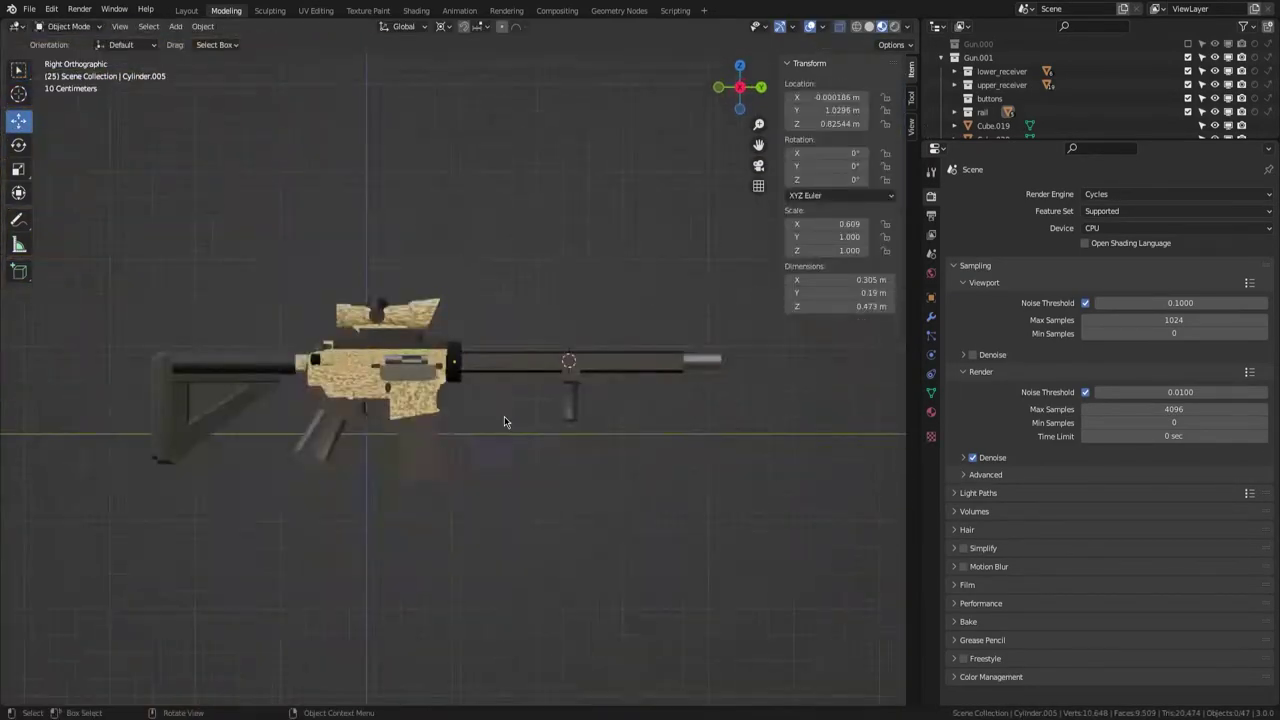
pyautogui.scroll(1, 526, 400)
pyautogui.scroll(4, 540, 440)
# - Inspect the bottom and top rail strips, briefly entering Edit Mode on the top one
pyautogui.moveTo(546, 474); pyautogui.dragTo(608, 357, button='middle')
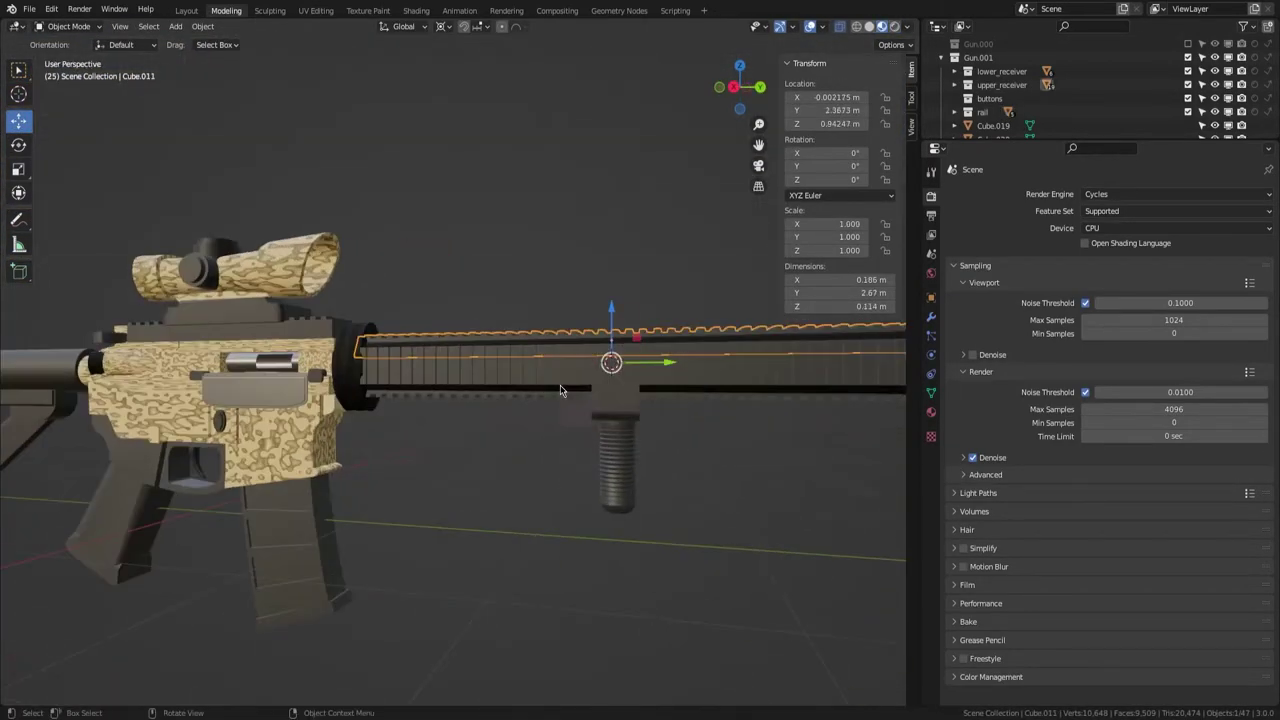
pyautogui.click(608, 357)
pyautogui.scroll(-5, 498, 358)
pyautogui.press('KP_Decimal')
pyautogui.scroll(-5, 450, 376)
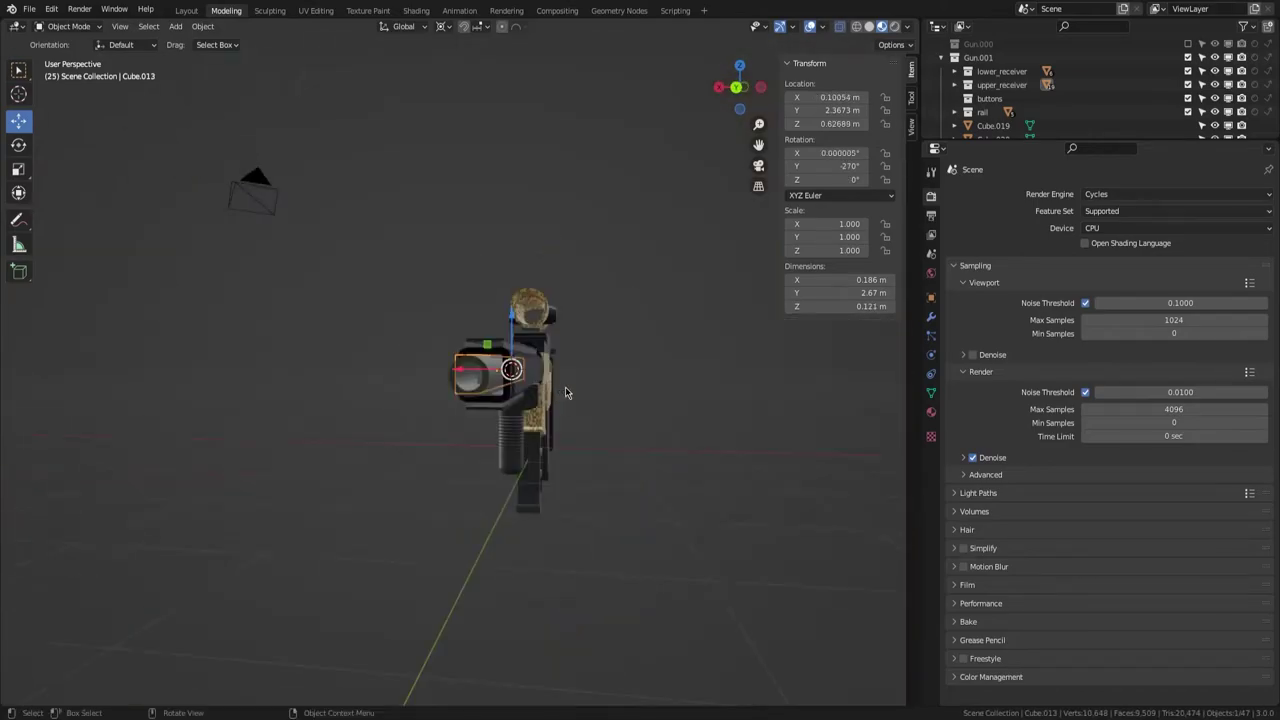
pyautogui.click(565, 386)
pyautogui.press('Tab')
pyautogui.scroll(3, 645, 406)
pyautogui.press('Tab')
pyautogui.scroll(-4, 723, 480)
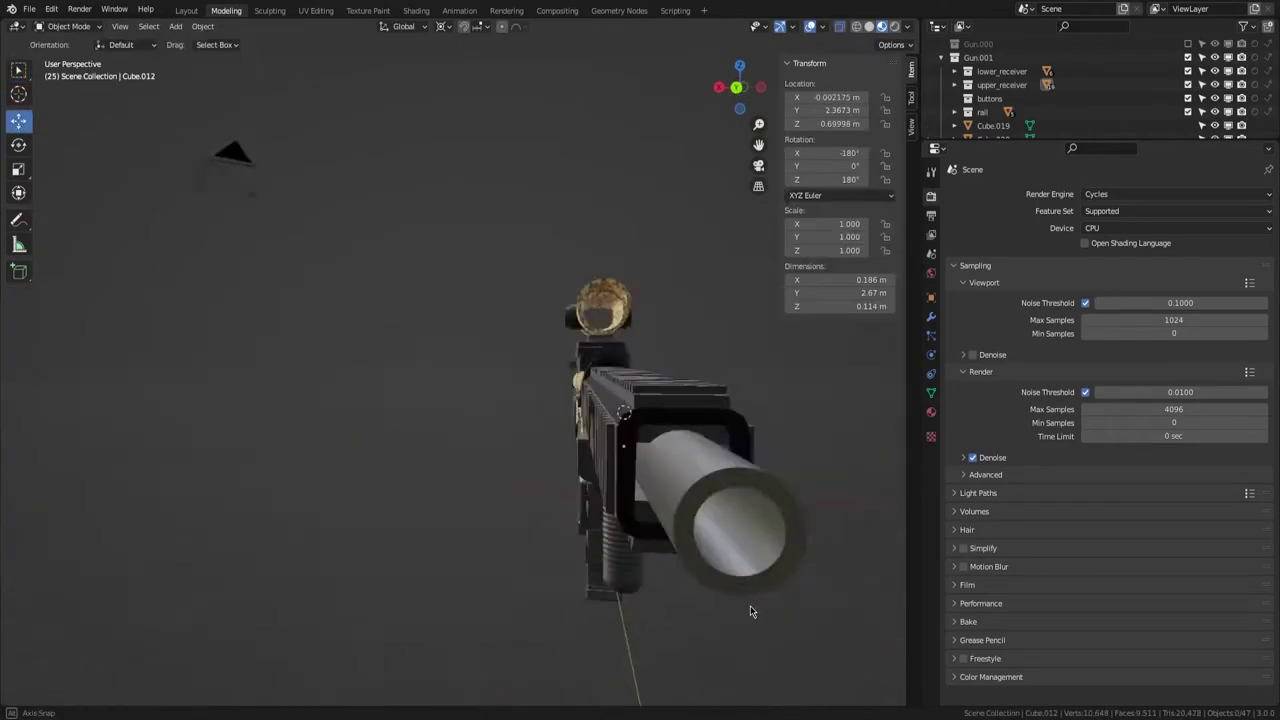
# - Select and frame each side rail strip and the bottom strip to inspect them
pyautogui.click(750, 605)
pyautogui.press('KP_Decimal')
pyautogui.scroll(-4, 694, 397)
pyautogui.moveTo(750, 605)
pyautogui.mouseDown(button='middle')
pyautogui.moveTo(694, 397)
pyautogui.moveTo(569, 461)
pyautogui.mouseUp(button='middle')
pyautogui.click(569, 461)
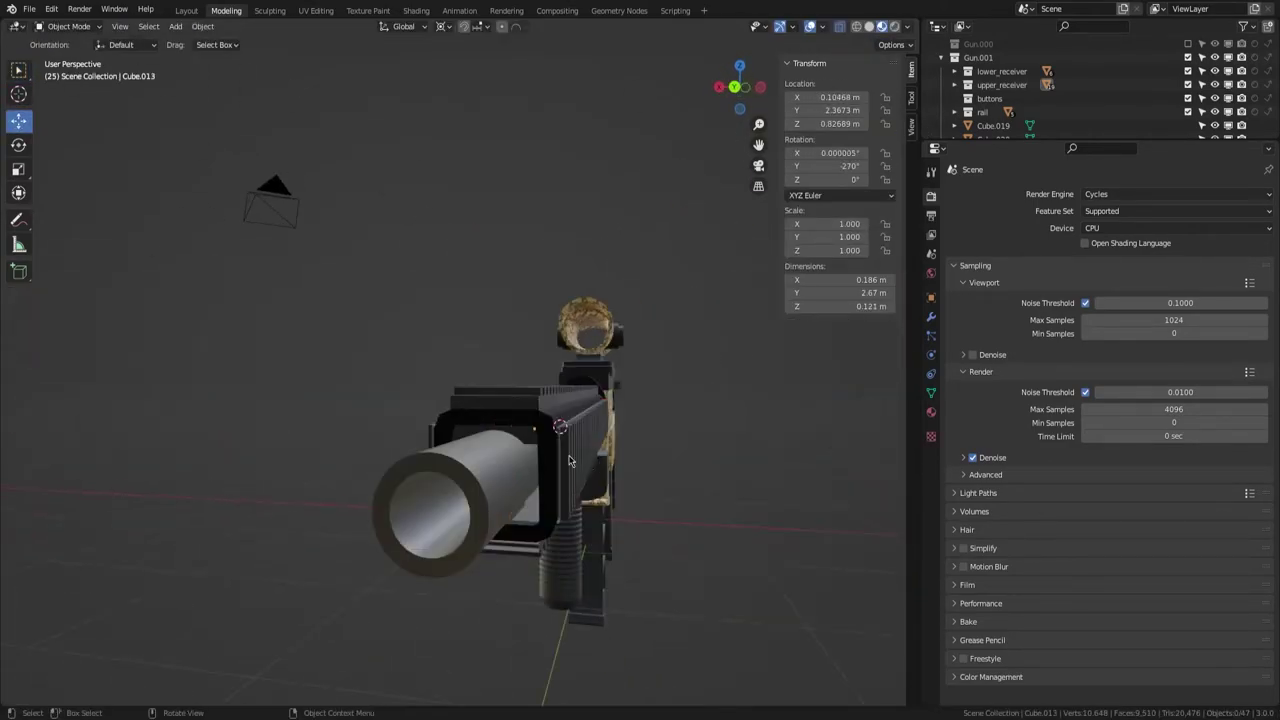
pyautogui.moveTo(511, 430); pyautogui.dragTo(629, 586, button='middle')
pyautogui.click(629, 586)
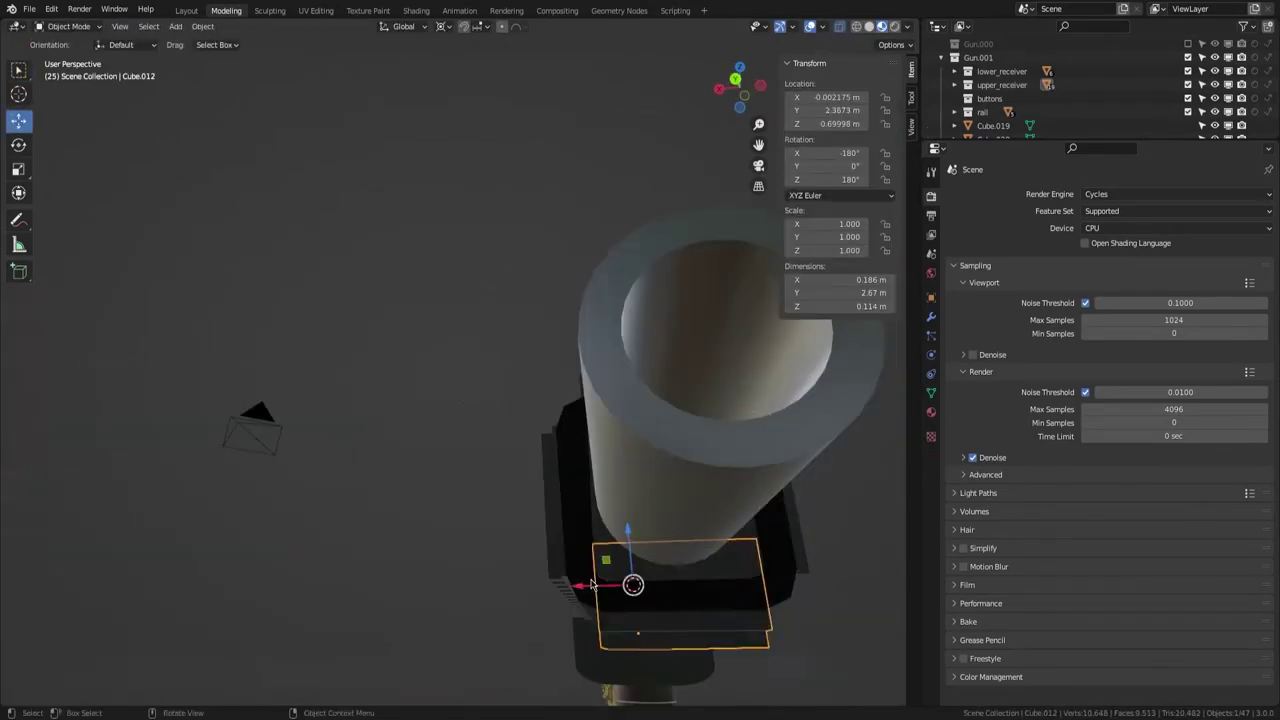
# - Switch to the Right view with Rendered shading and orbit around the whole rifle
pyautogui.press('KP_3')
pyautogui.press('z')
pyautogui.press('8')
pyautogui.scroll(4, 704, 505)
pyautogui.scroll(3, 704, 505)
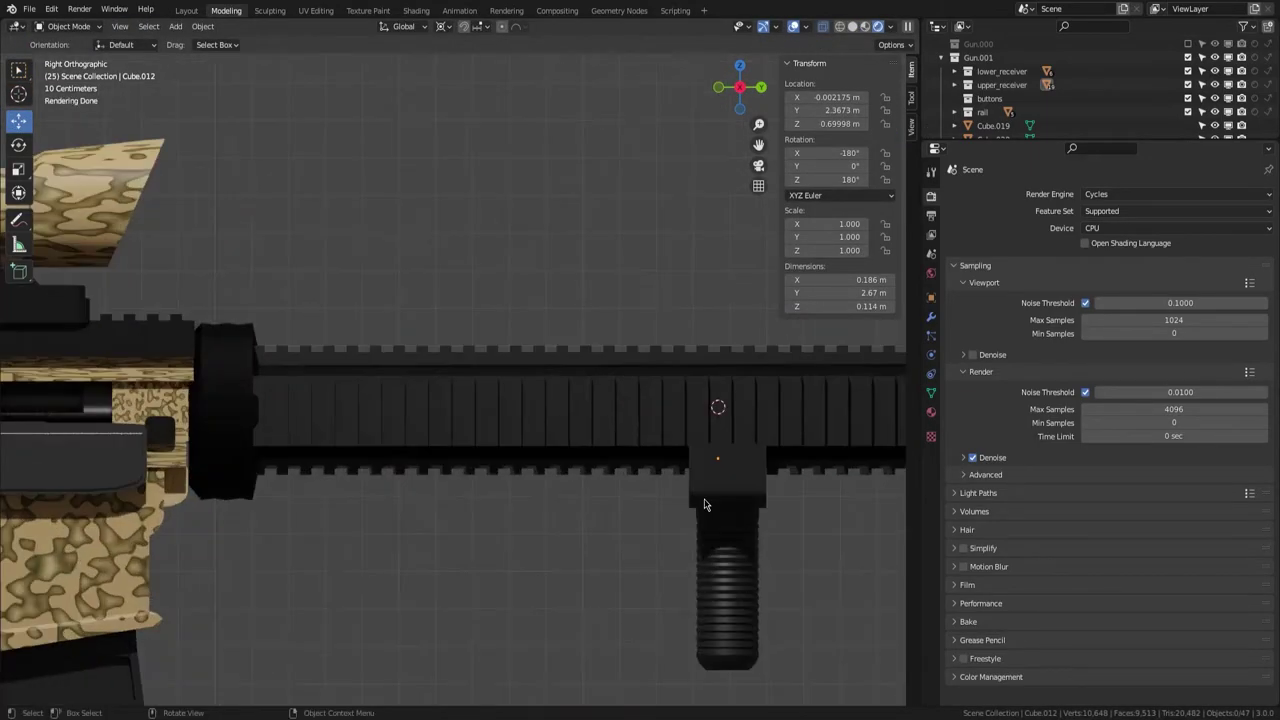
pyautogui.moveTo(840, 434)
pyautogui.mouseDown(button='middle')
pyautogui.moveTo(451, 435)
pyautogui.moveTo(443, 334)
pyautogui.moveTo(475, 462)
pyautogui.moveTo(654, 417)
pyautogui.mouseUp(button='middle')
pyautogui.scroll(-5, 443, 334)
pyautogui.scroll(5, 654, 417)
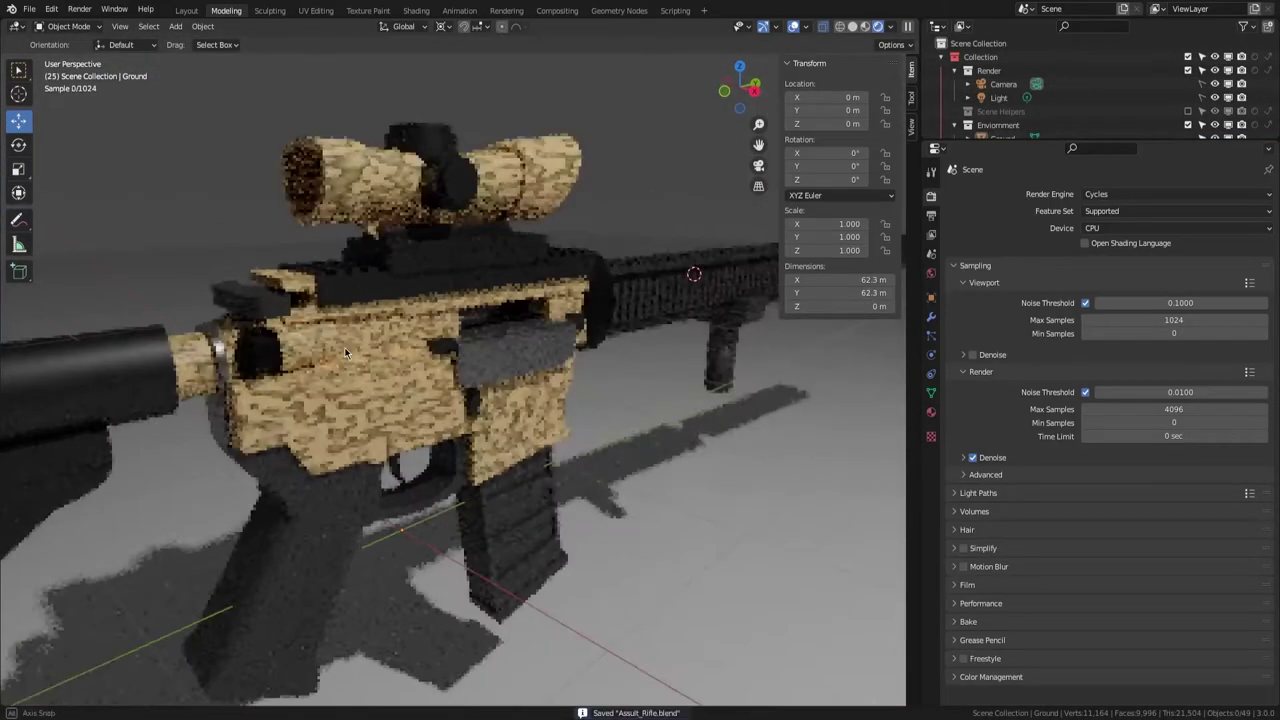
# - Select the barrel section and adjust its height along the Z axis
pyautogui.scroll(3, 405, 467)
pyautogui.click(405, 467)
pyautogui.moveTo(405, 467); pyautogui.dragTo(214, 165, button='middle')
pyautogui.click(337, 543)
pyautogui.press('g')
pyautogui.press('z')
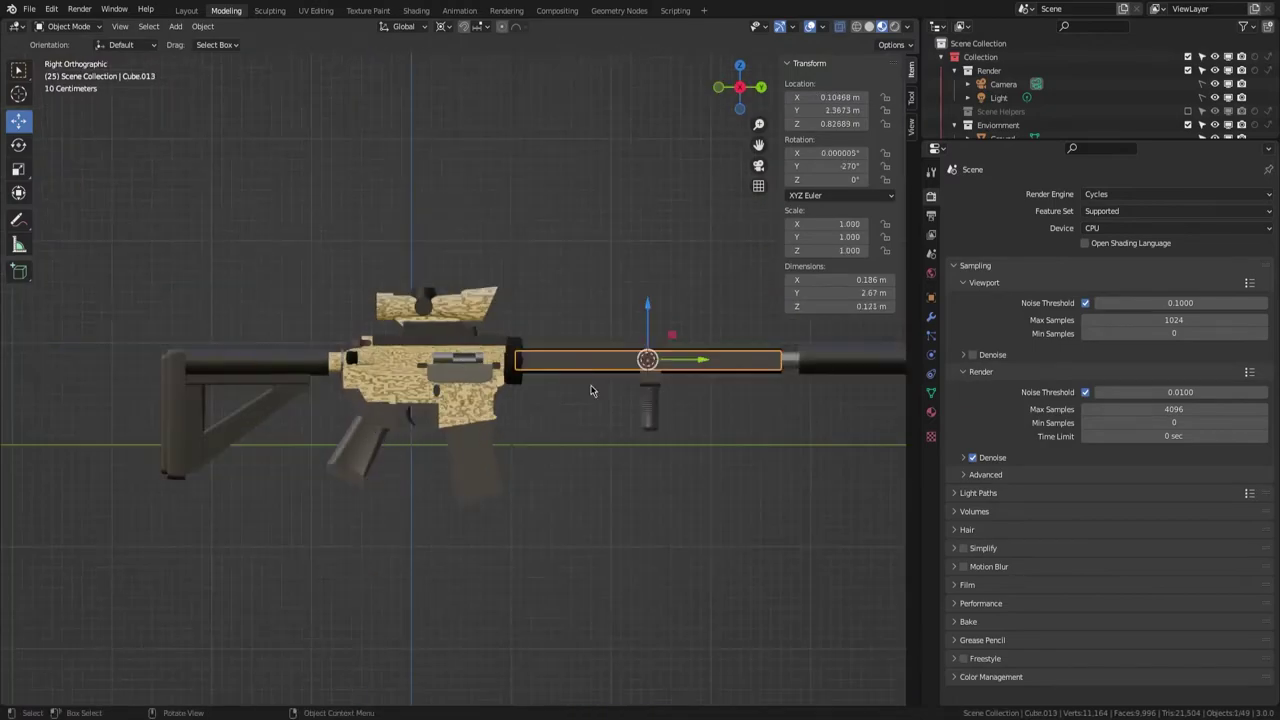
pyautogui.moveTo(590, 390); pyautogui.dragTo(510, 523, button='middle')
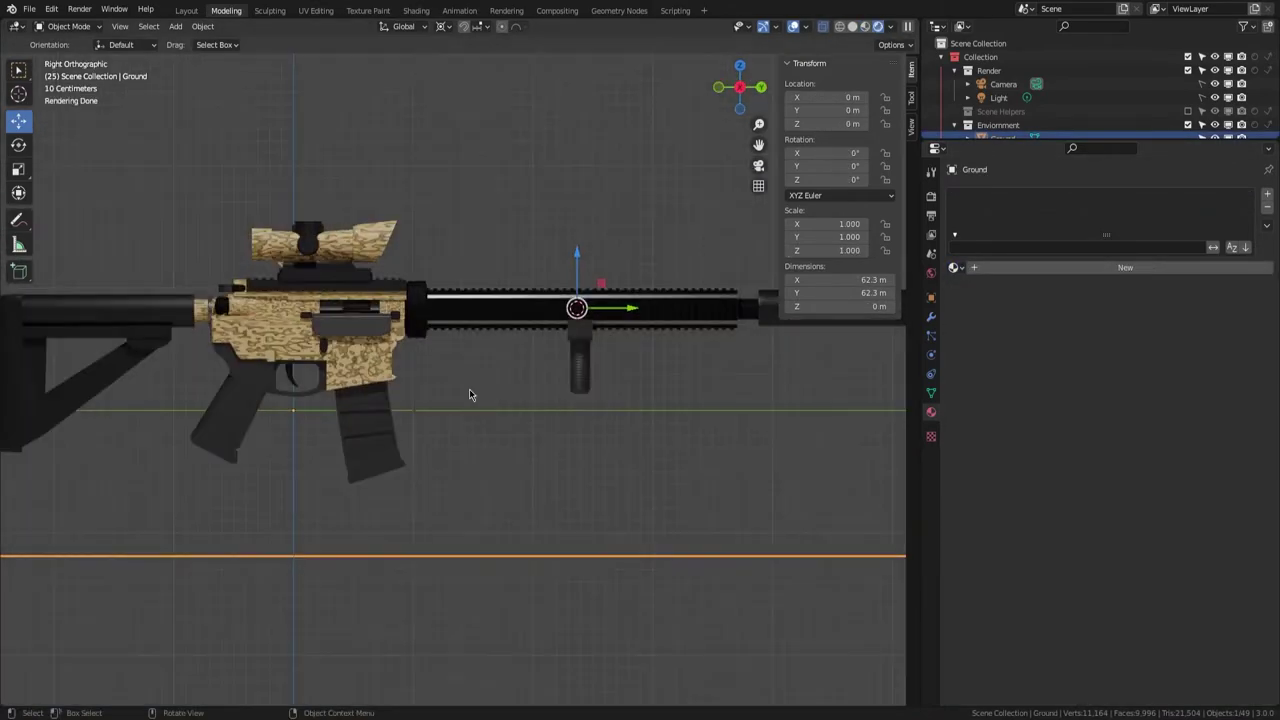
# - Frame the whole rifle in the Right side view
pyautogui.press('KP_3')
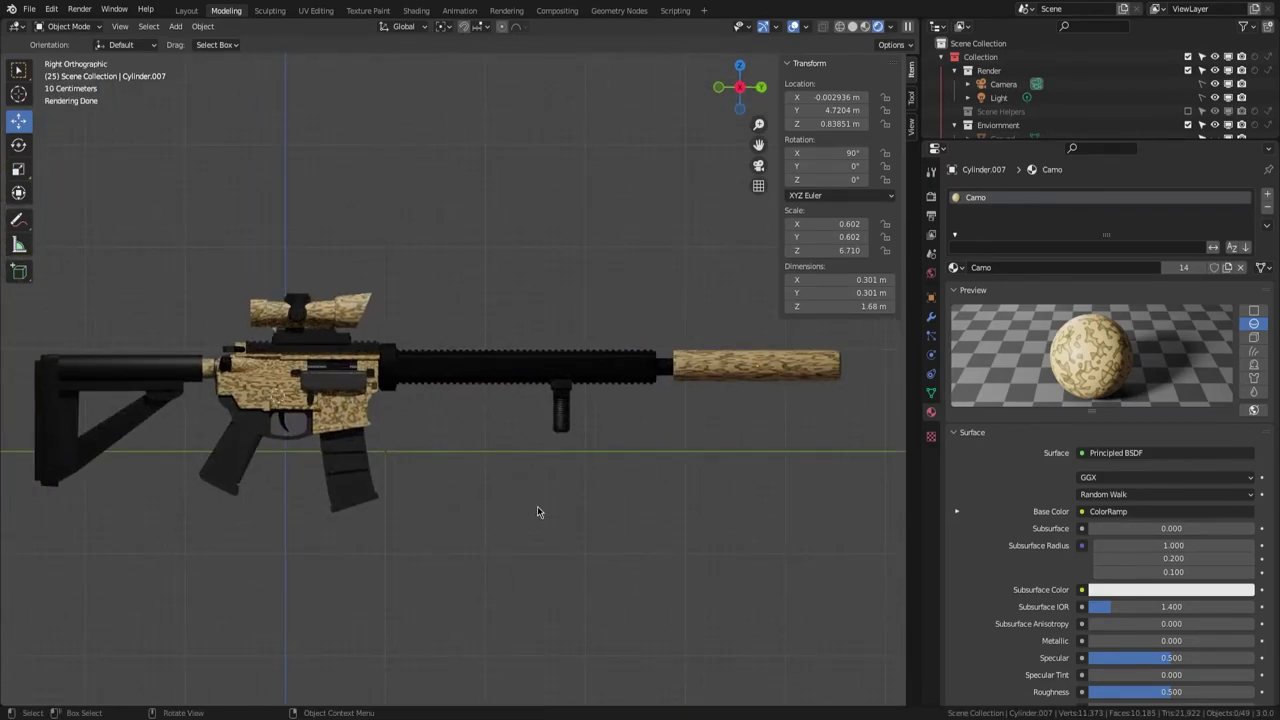
pyautogui.keyDown('shift'); pyautogui.moveTo(537, 506); pyautogui.dragTo(342, 491, button='middle'); pyautogui.keyUp('shift')
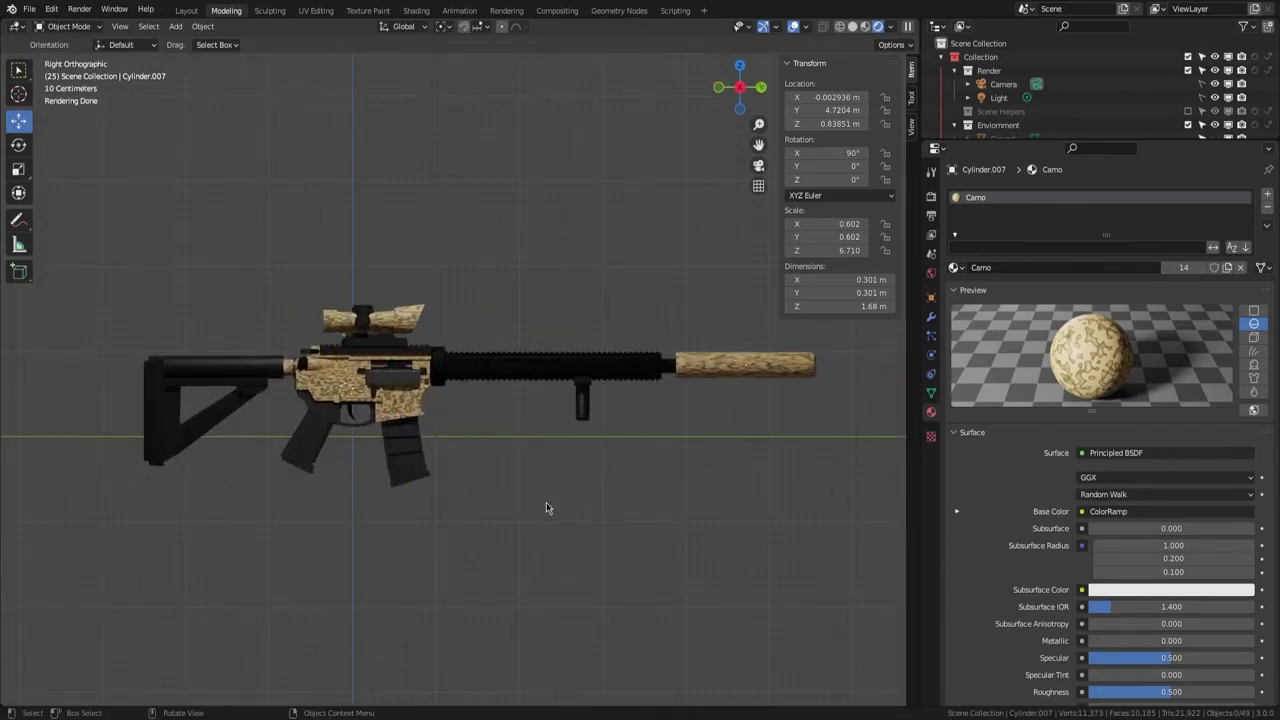